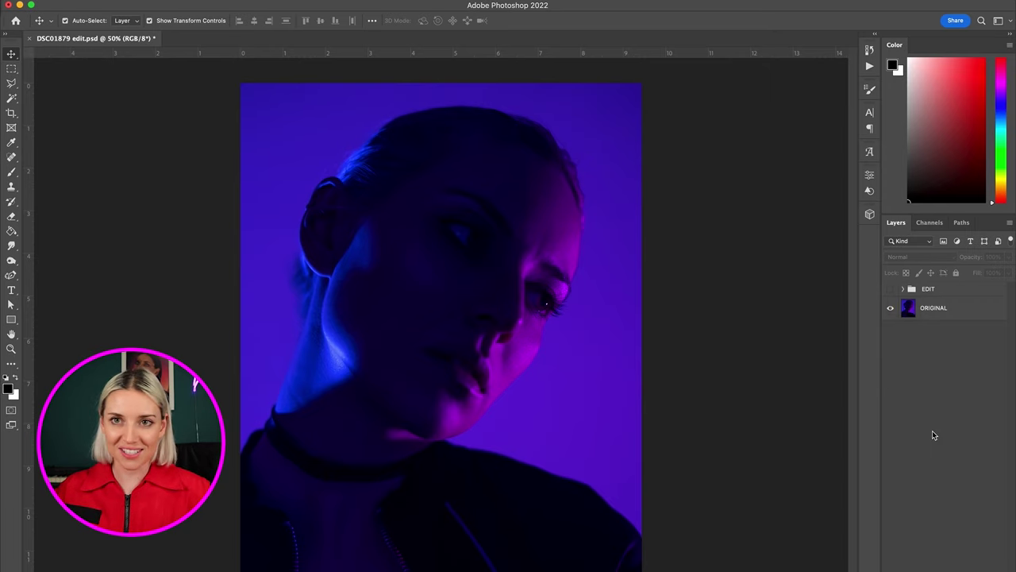
left_click(890, 289)
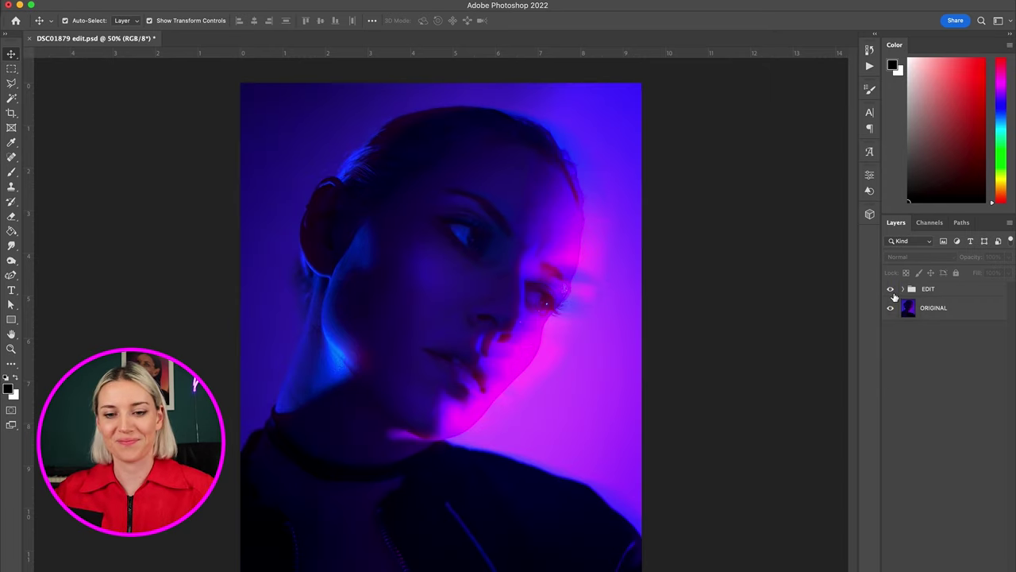
left_click(890, 289)
left_click(934, 308)
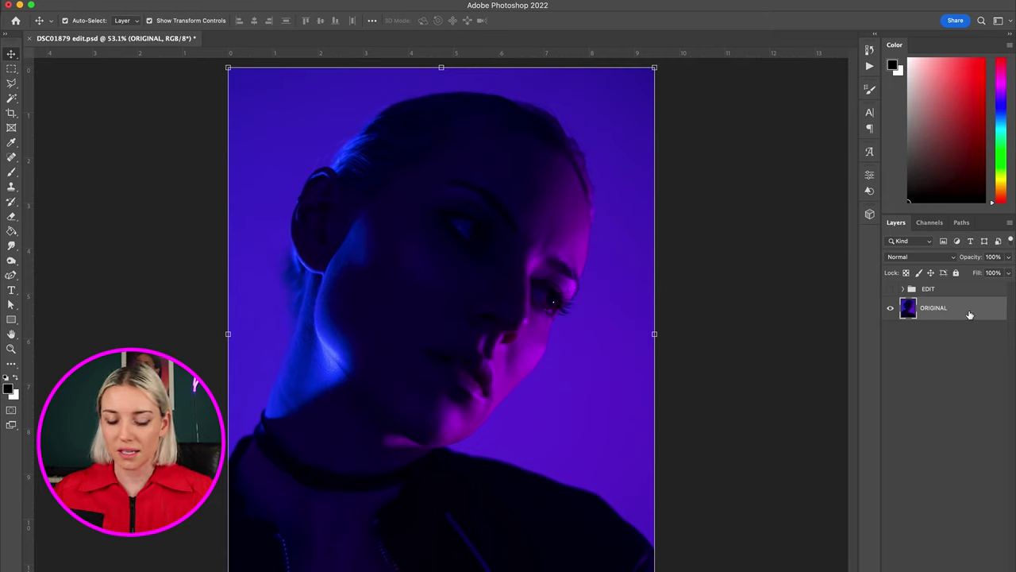
Duplicate the ORIGINAL layer and convert the copy to a smart object
key("super+j")
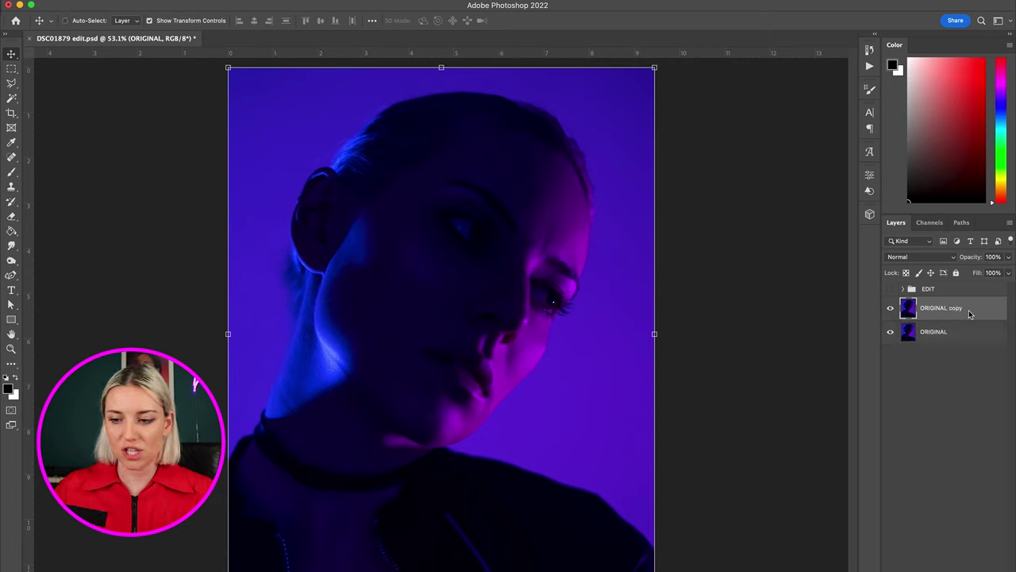
right_click(976, 315)
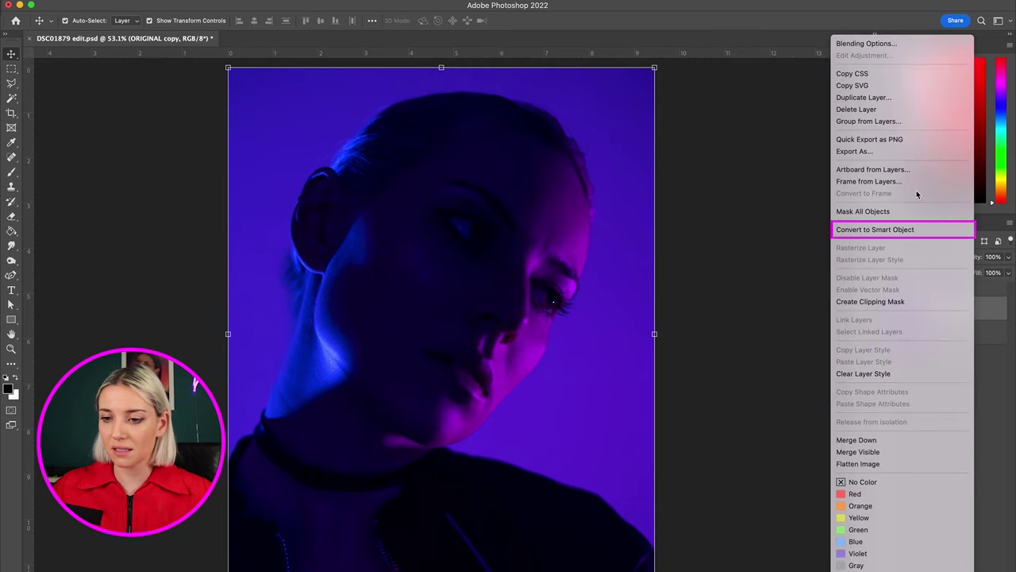
left_click(934, 231)
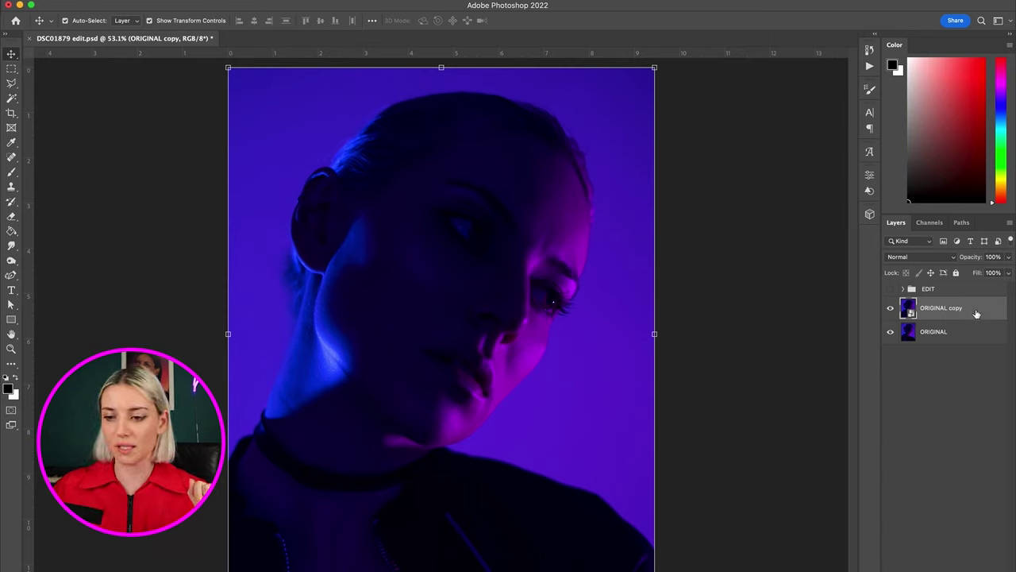
Limit the ORIGINAL copy's blending to the R channel by turning off G and B
double_click(977, 312)
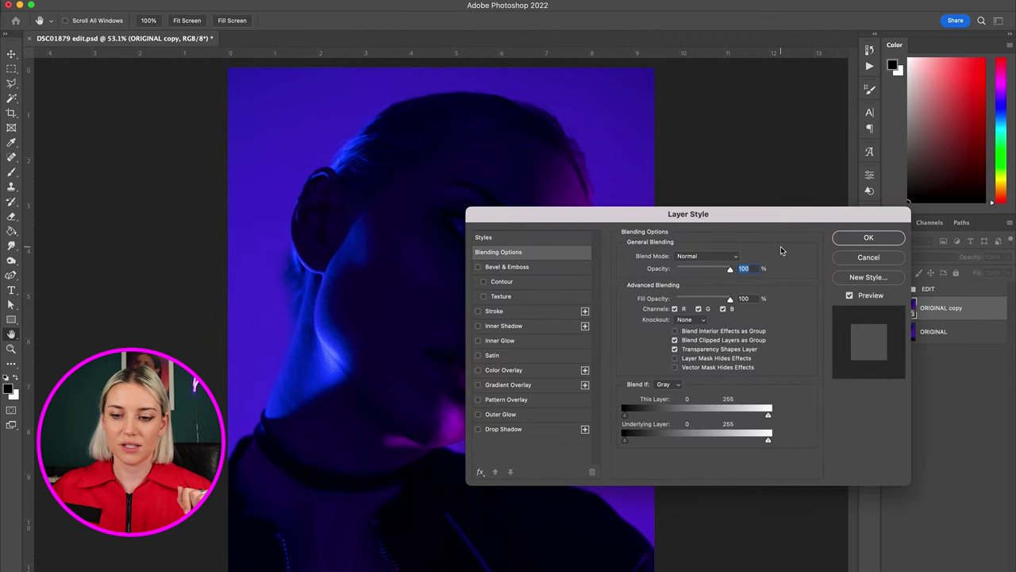
left_click(699, 310)
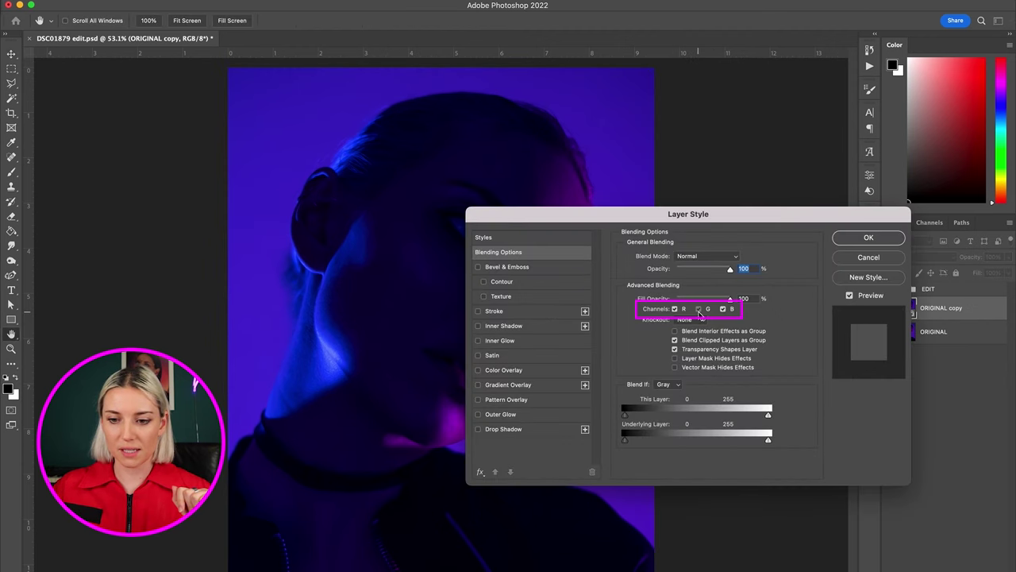
left_click(722, 309)
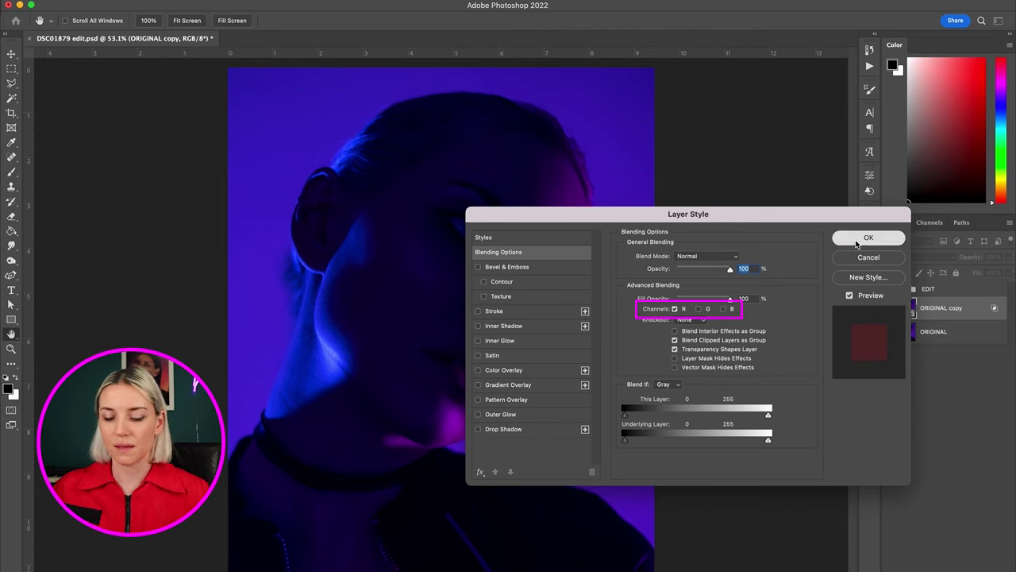
left_click(857, 243)
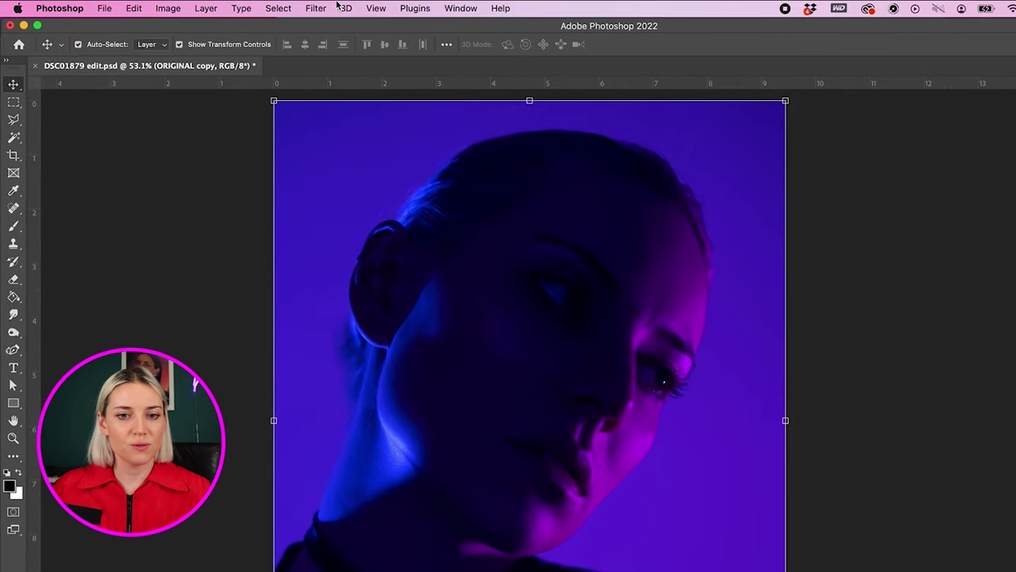
Apply a Motion Blur filter with angle -7 and distance 269 to the ORIGINAL copy
left_click(316, 8)
mouse_move(342, 183)
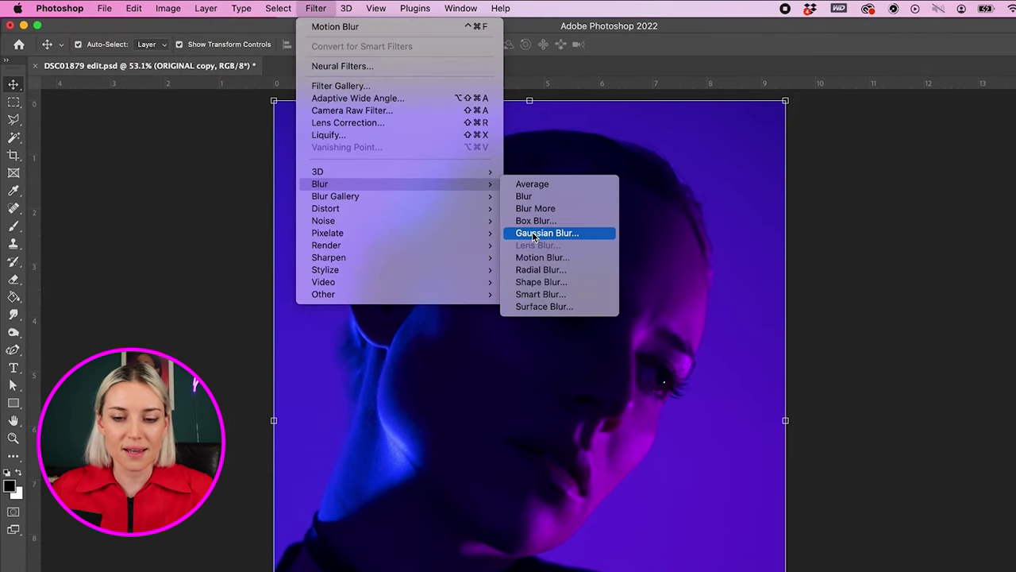
left_click(543, 259)
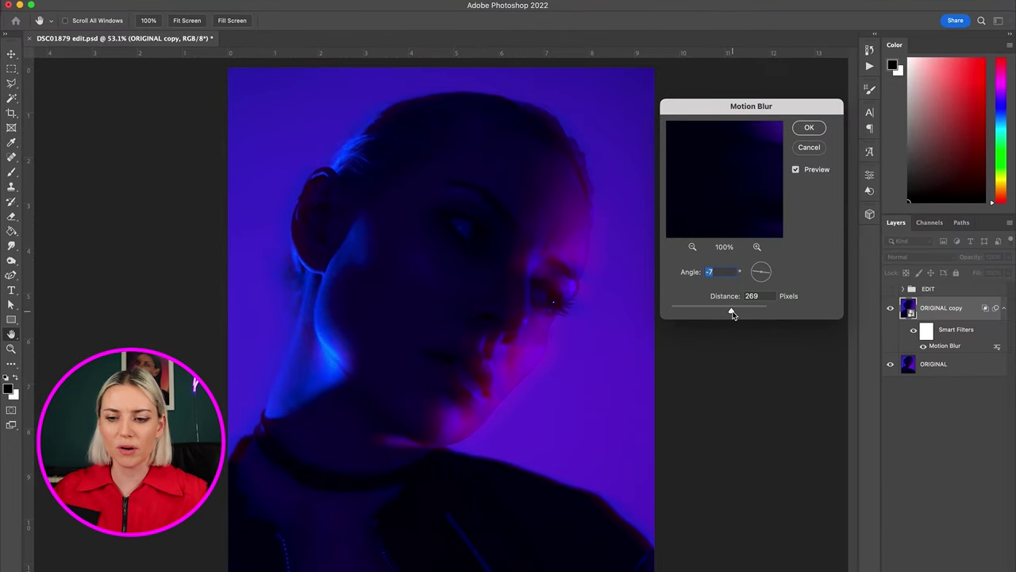
left_click(732, 312)
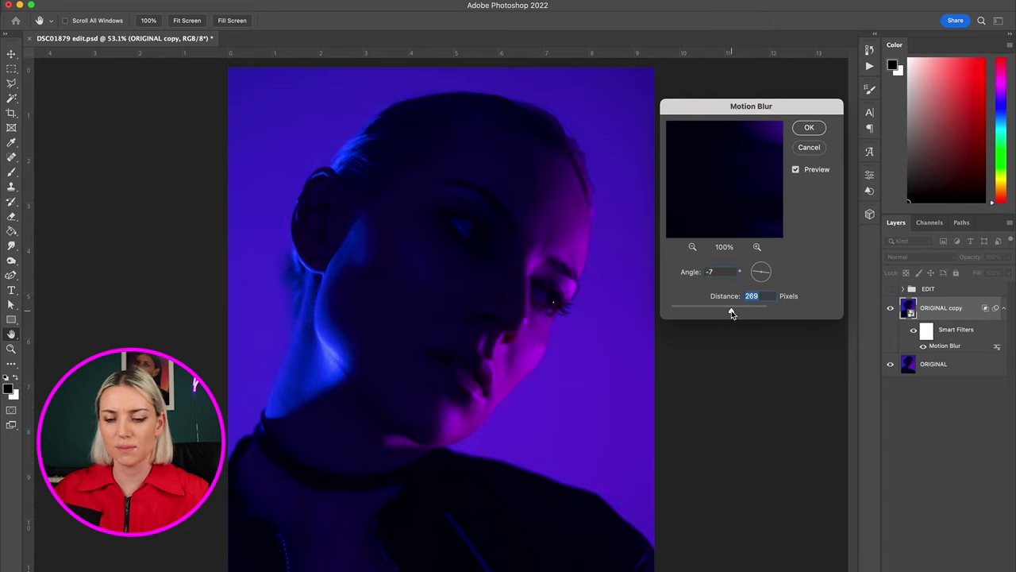
left_click(809, 128)
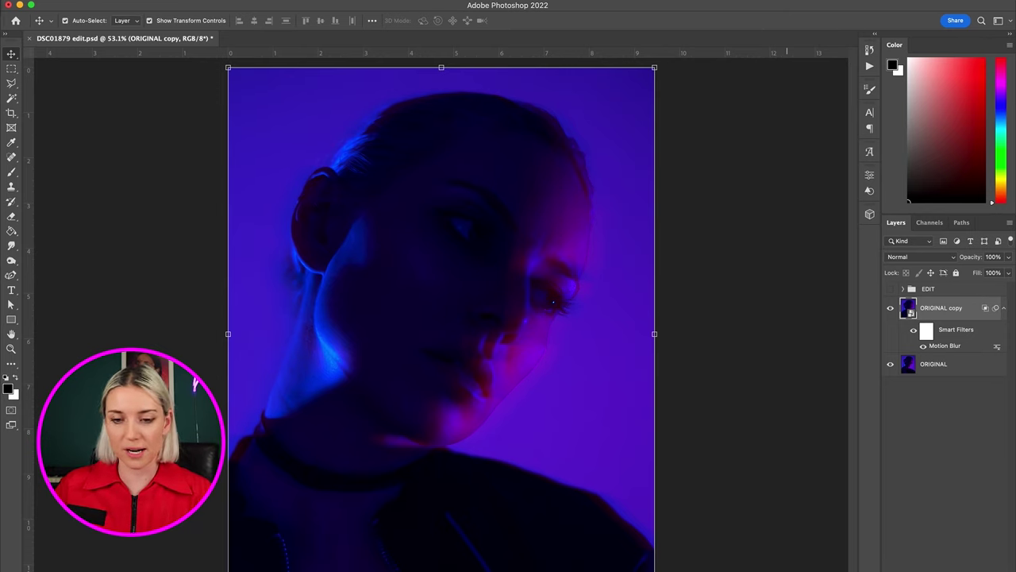
Nudge the blurred copy two steps right and toggle its visibility to compare the red streak
key("Right")
key("Right")
key("Right")
key("Right")
key("Right")
key("Right")
key("Right")
key("Right")
key("Right")
key("Right")
key("Right")
key("Right")
key("Right")
key("Right")
key("Right")
key("Right")
key("Right")
key("Right")
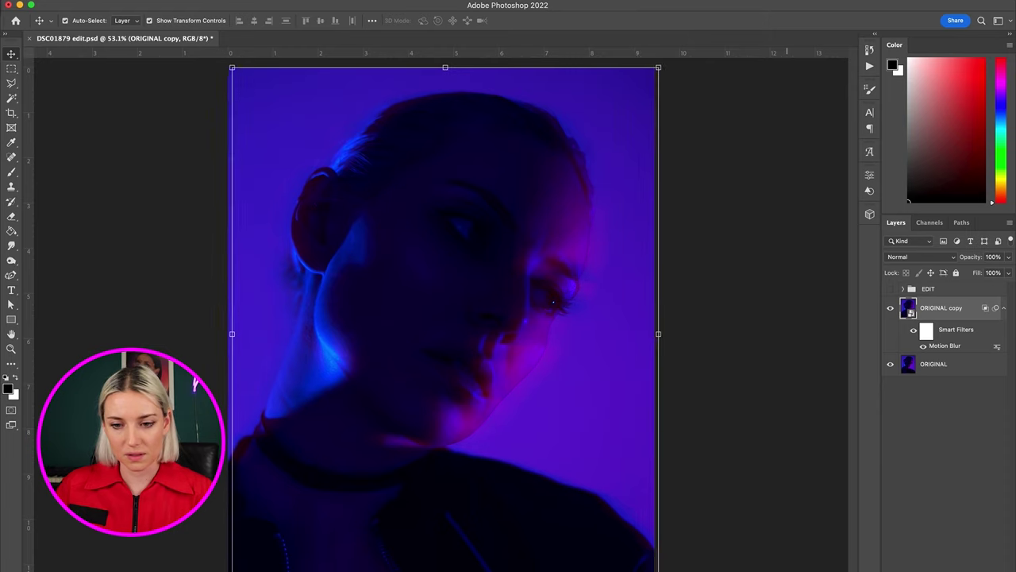
key("Right")
key("Right")
key("Right")
key("Right")
key("Right")
key("Right")
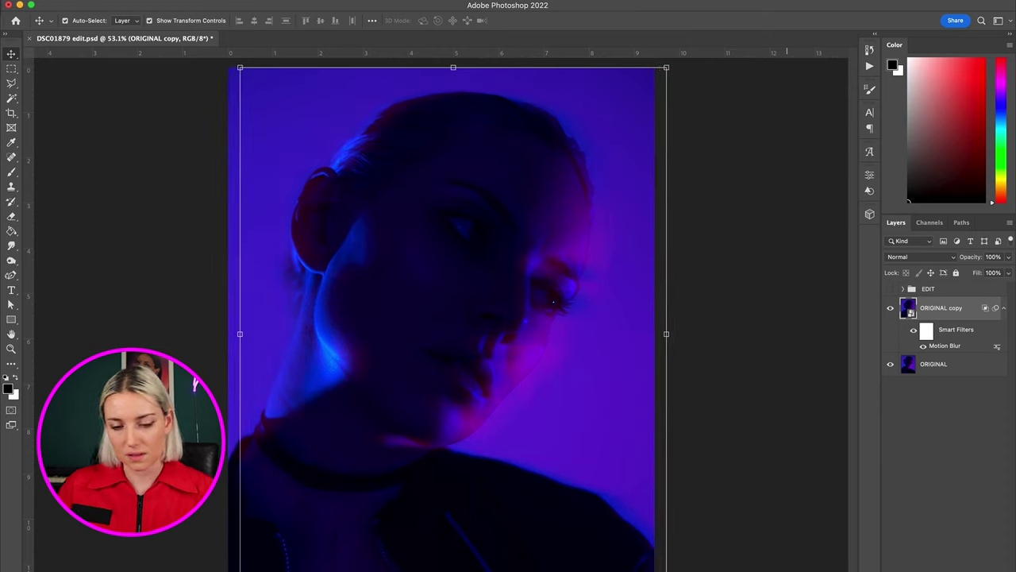
left_click(911, 522)
left_click(962, 320)
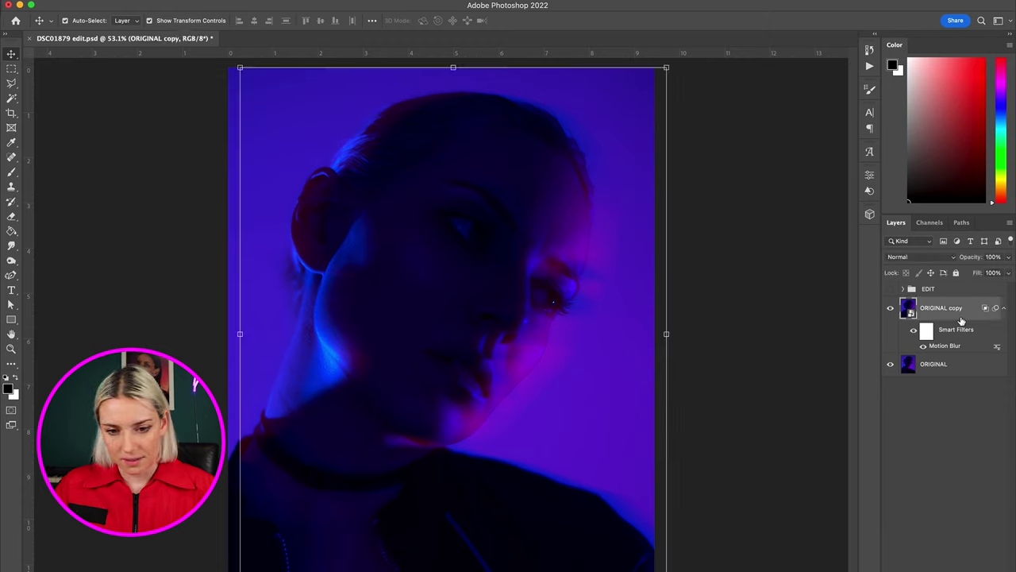
left_click(891, 308)
left_click(890, 308)
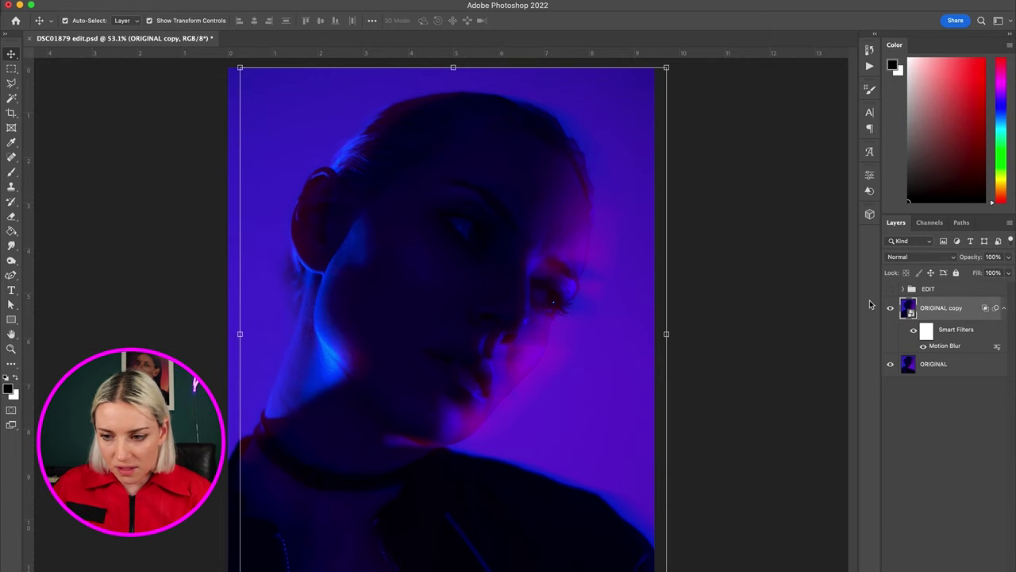
left_click(890, 308)
left_click(890, 309)
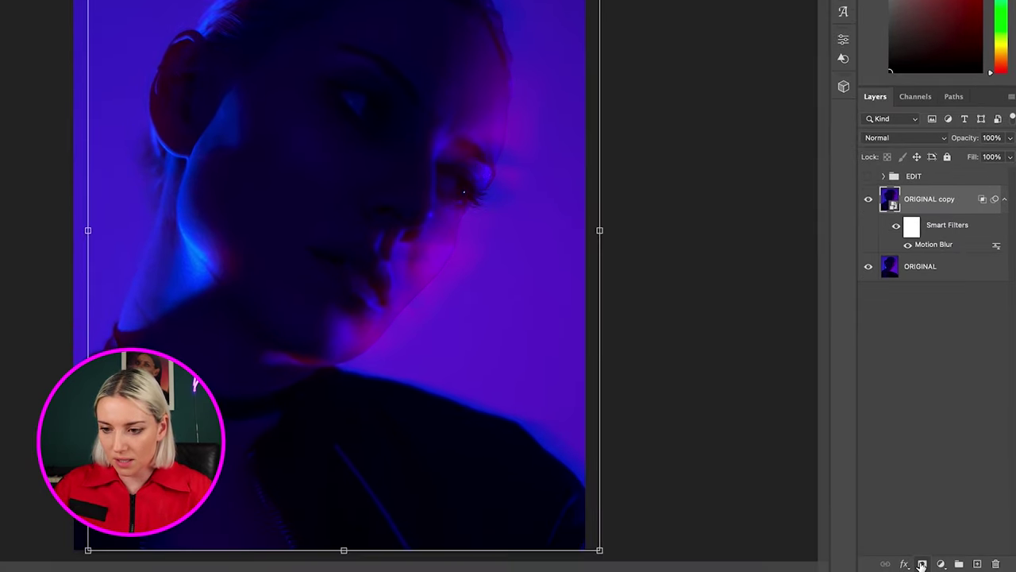
Add a layer mask to ORIGINAL copy and set the brush size to 800 px
left_click(934, 571)
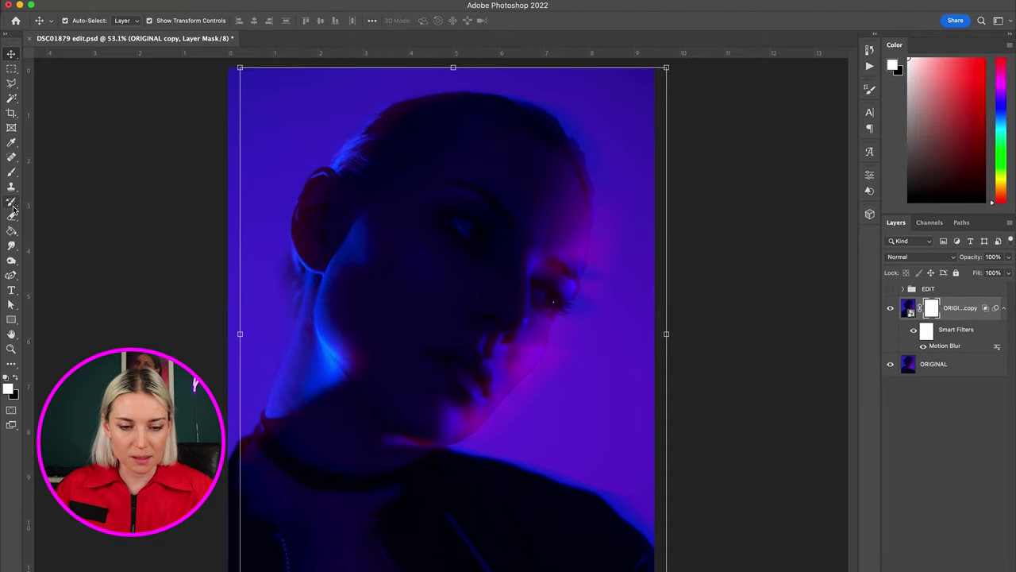
key("b")
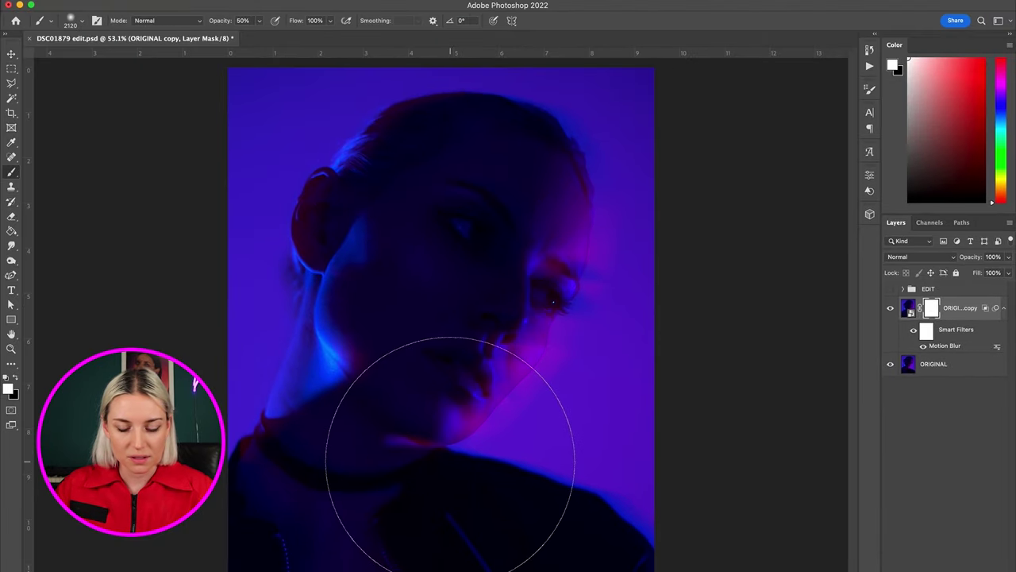
right_click(477, 456)
left_click_drag(575, 442, 571, 441)
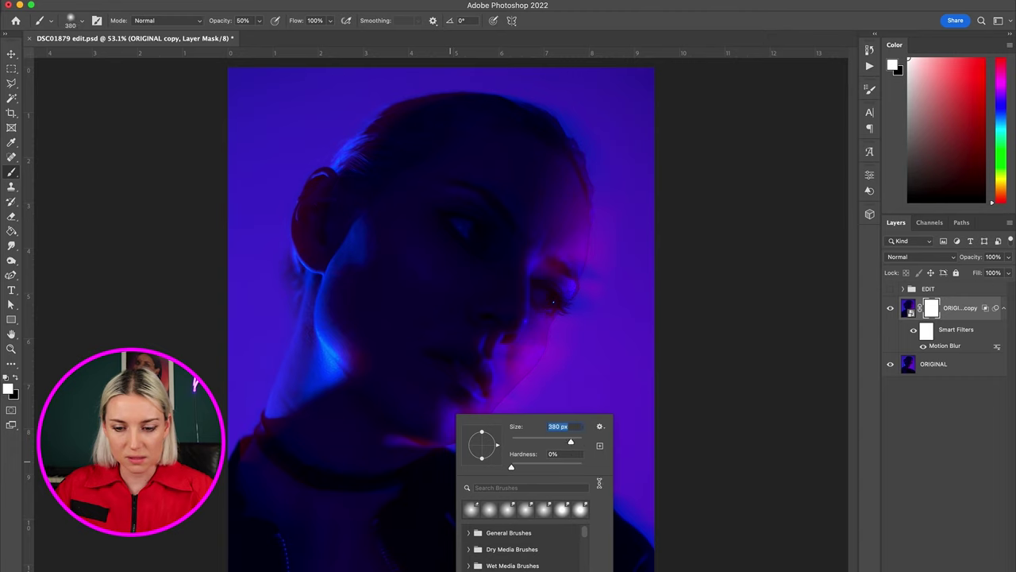
type("8")
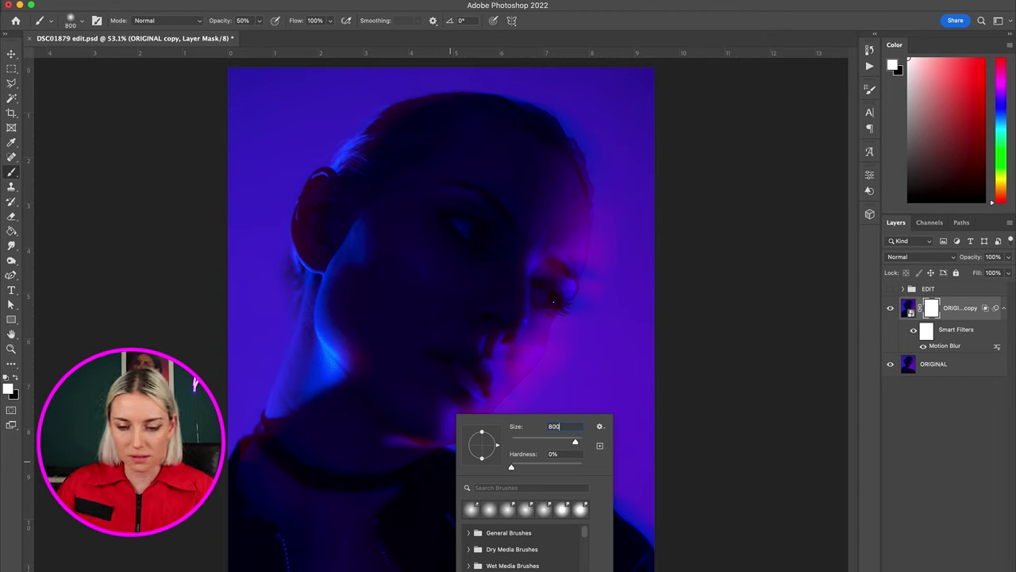
type("00")
key("Return")
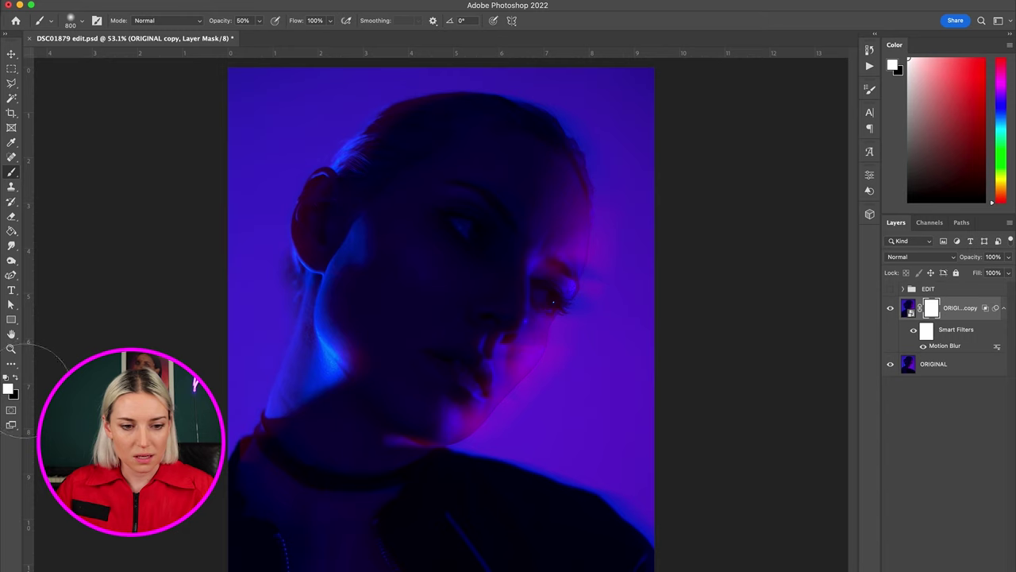
Paint black on the mask over the face and neck to hide the red streak there
left_click(16, 379)
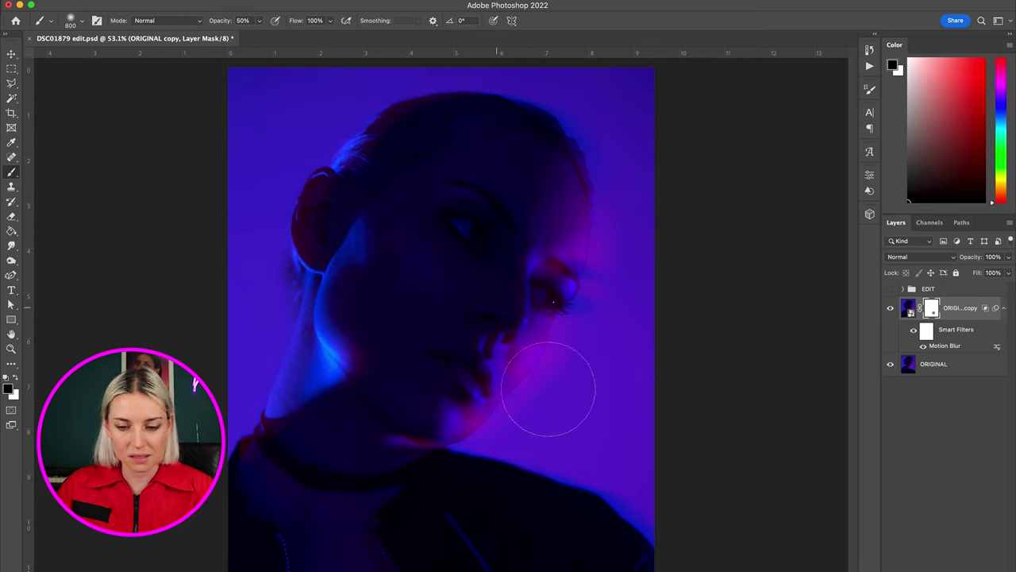
mouse_move(605, 506)
left_mouse_down()
mouse_move(635, 529)
mouse_move(535, 499)
mouse_move(329, 510)
mouse_move(266, 476)
mouse_move(338, 453)
mouse_move(448, 501)
mouse_move(604, 513)
mouse_move(617, 551)
mouse_move(527, 527)
mouse_move(640, 488)
mouse_move(635, 552)
mouse_move(437, 508)
mouse_move(386, 508)
left_mouse_up()
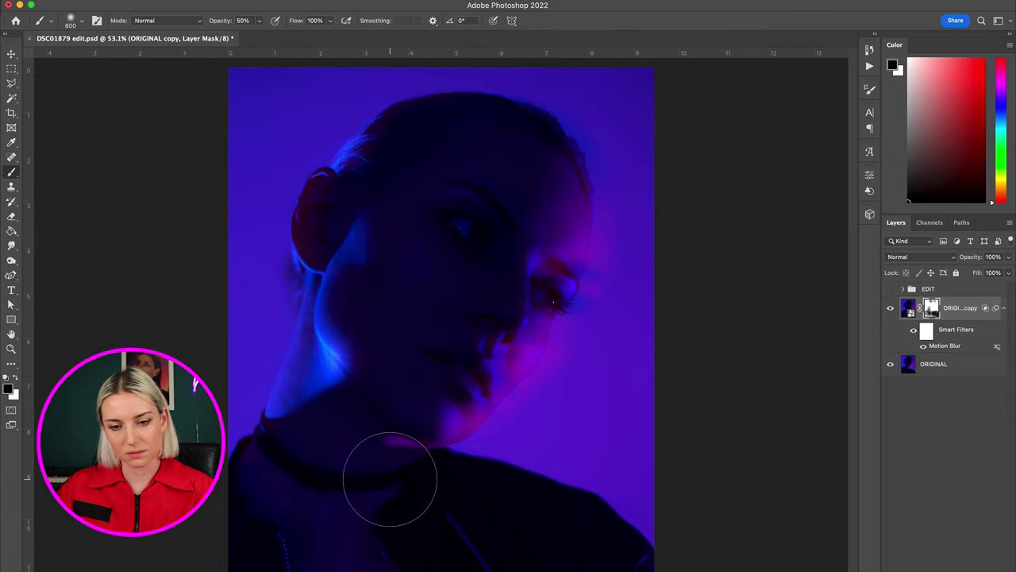
left_click(968, 316)
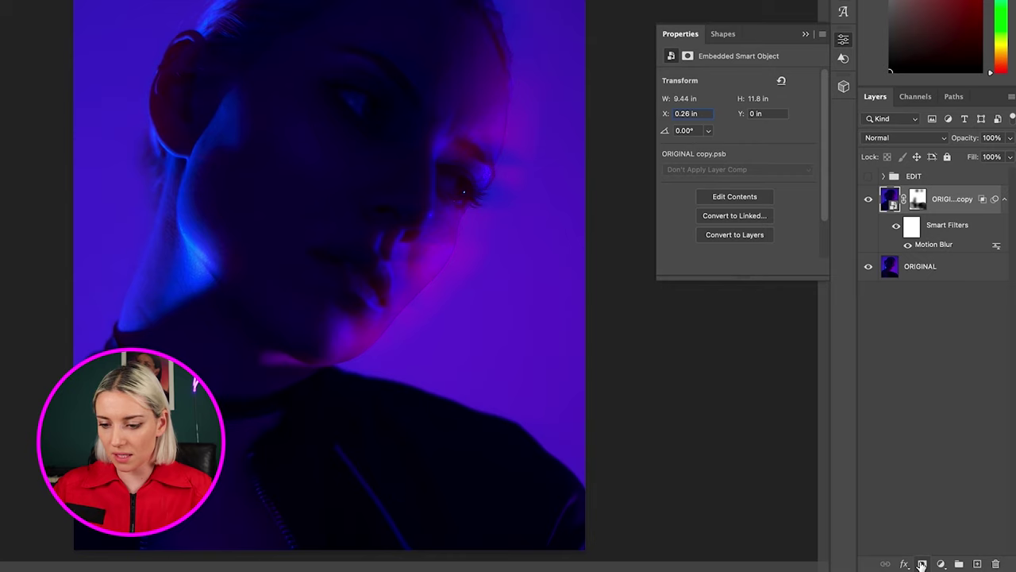
Add a Levels adjustment above ORIGINAL copy and lower the white input level to 141
left_click(941, 564)
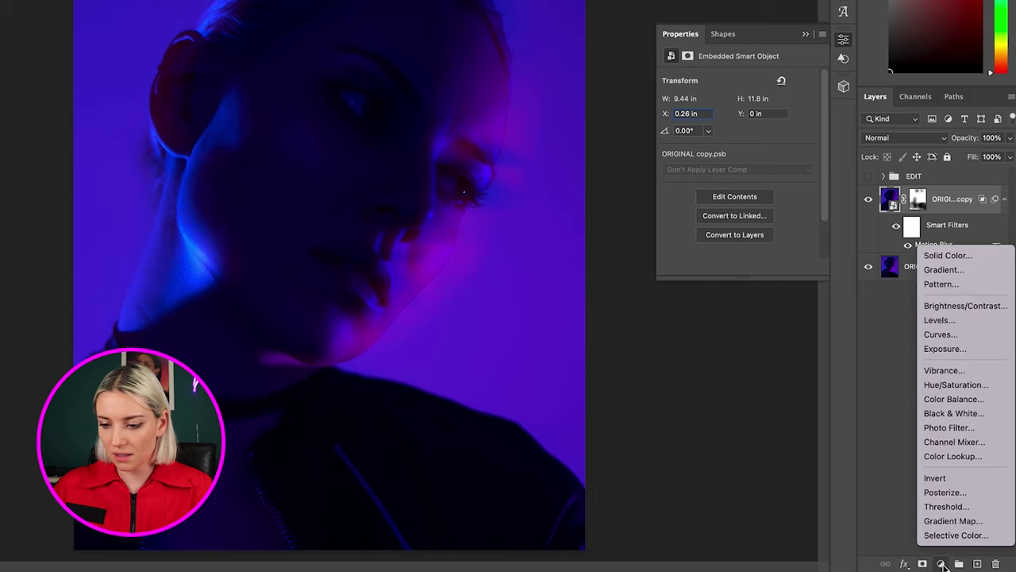
left_click(940, 320)
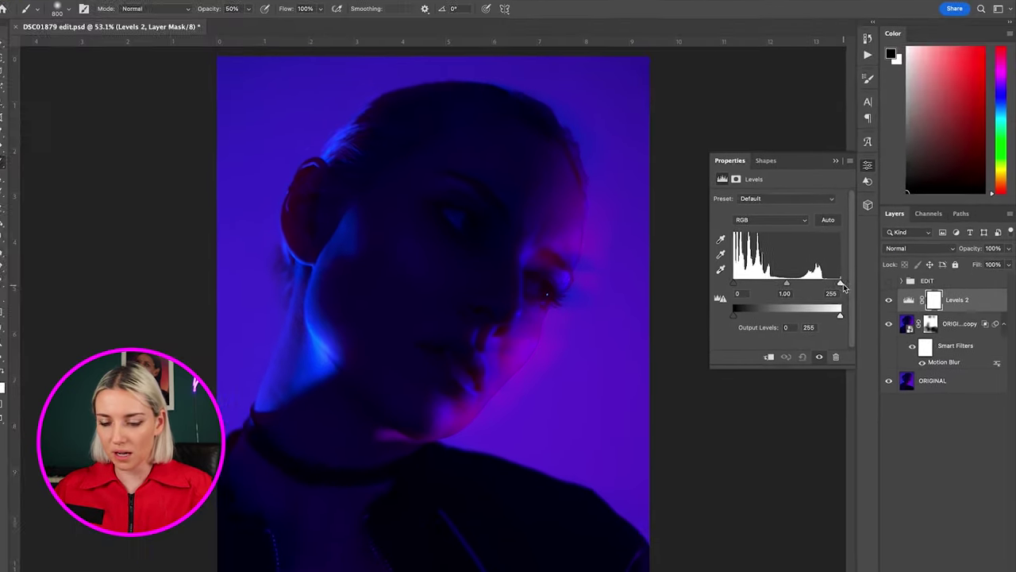
left_click_drag(843, 294, 798, 297)
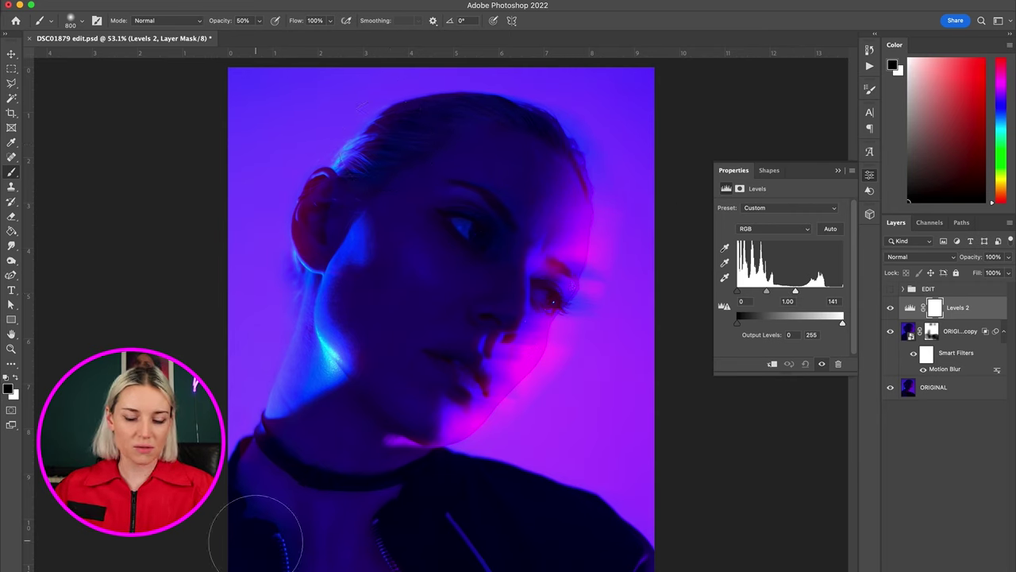
Paint black with a 900 px brush on the Levels 2 mask along the portrait's left side
left_click(936, 308)
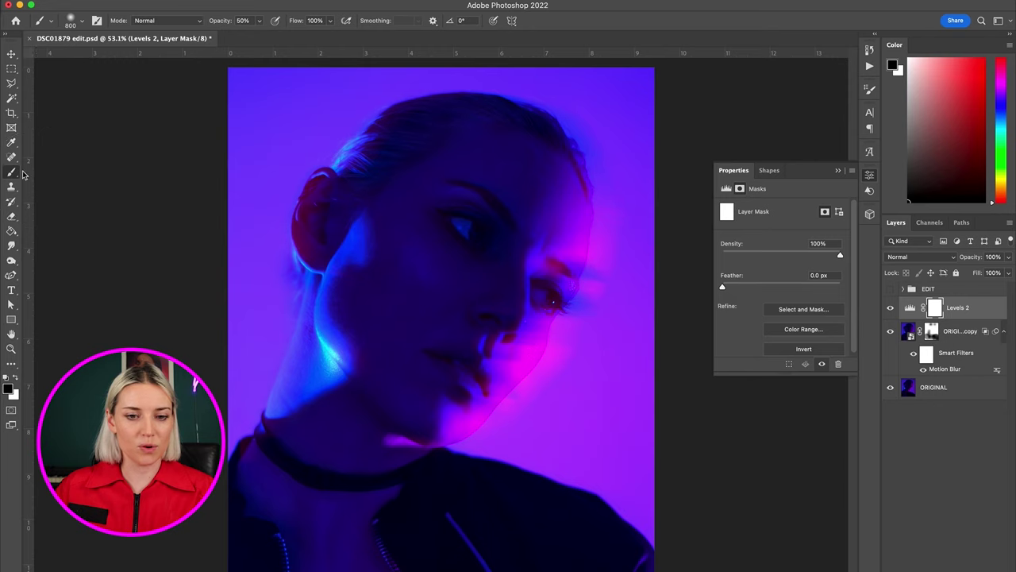
right_click(349, 172)
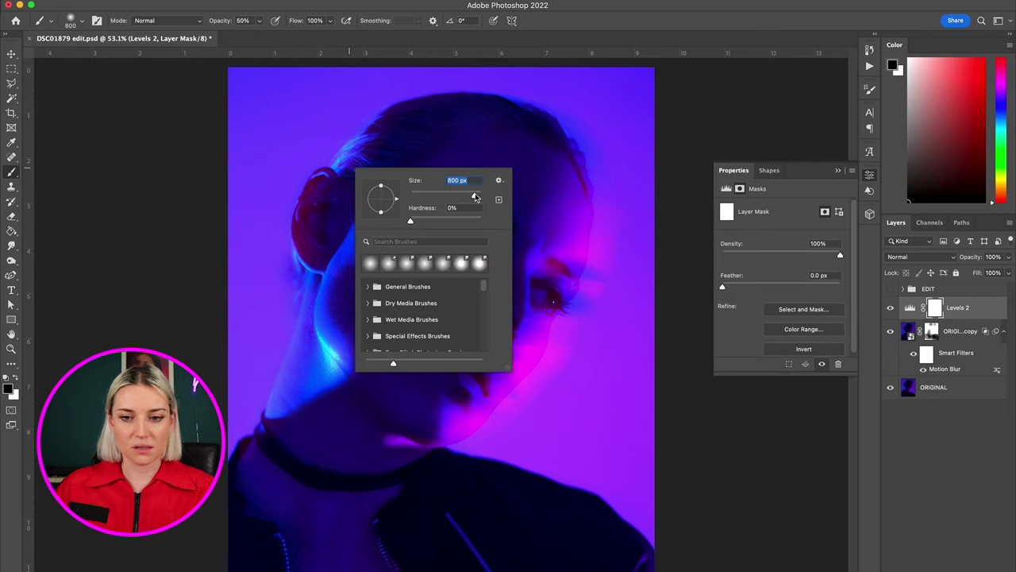
type("900")
key("Return")
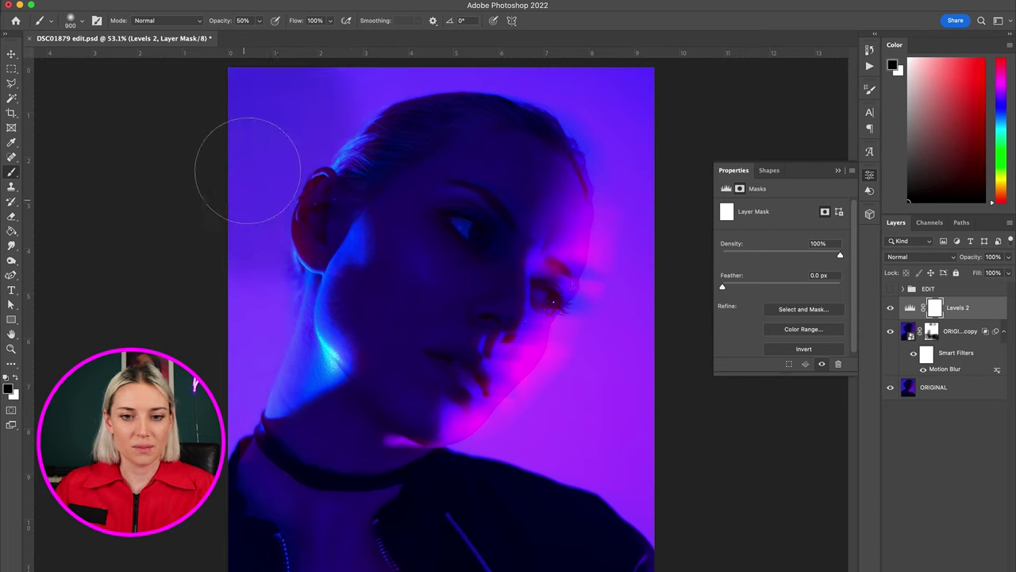
mouse_move(221, 260)
left_mouse_down()
mouse_move(233, 290)
mouse_move(238, 545)
mouse_move(234, 175)
mouse_move(282, 98)
left_mouse_up()
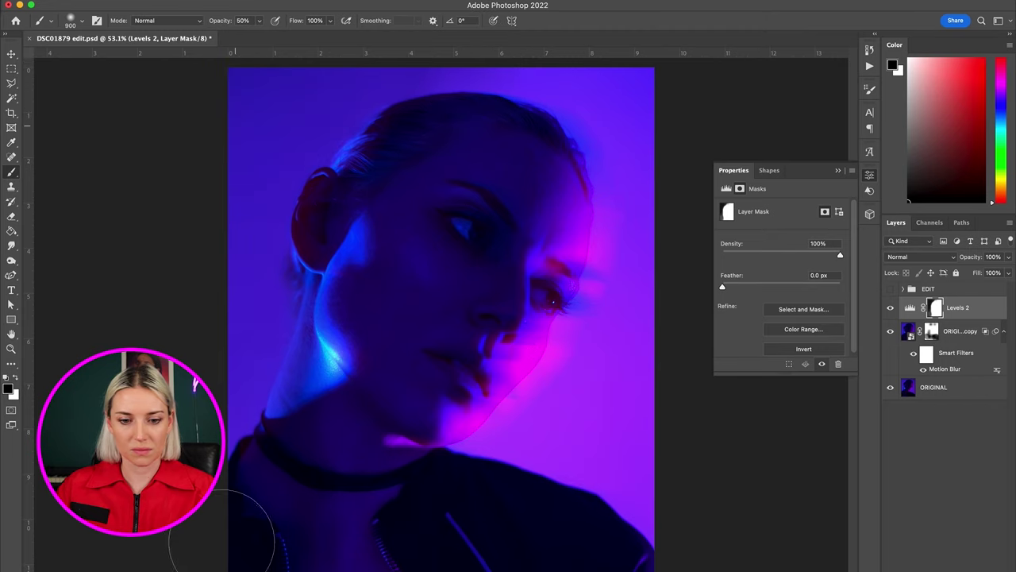
scroll(251, 561, "down", 3)
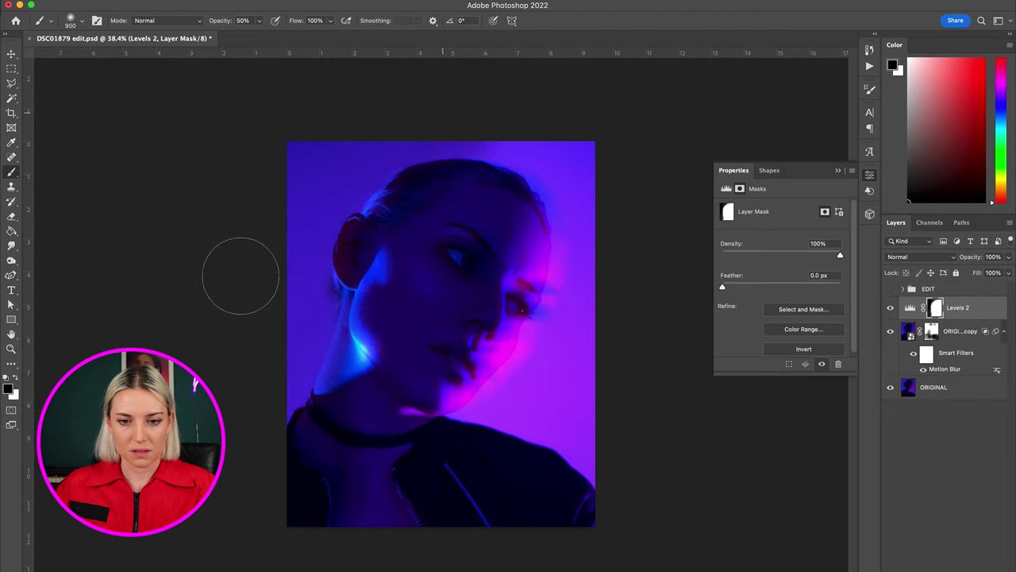
scroll(310, 479, "up", 2)
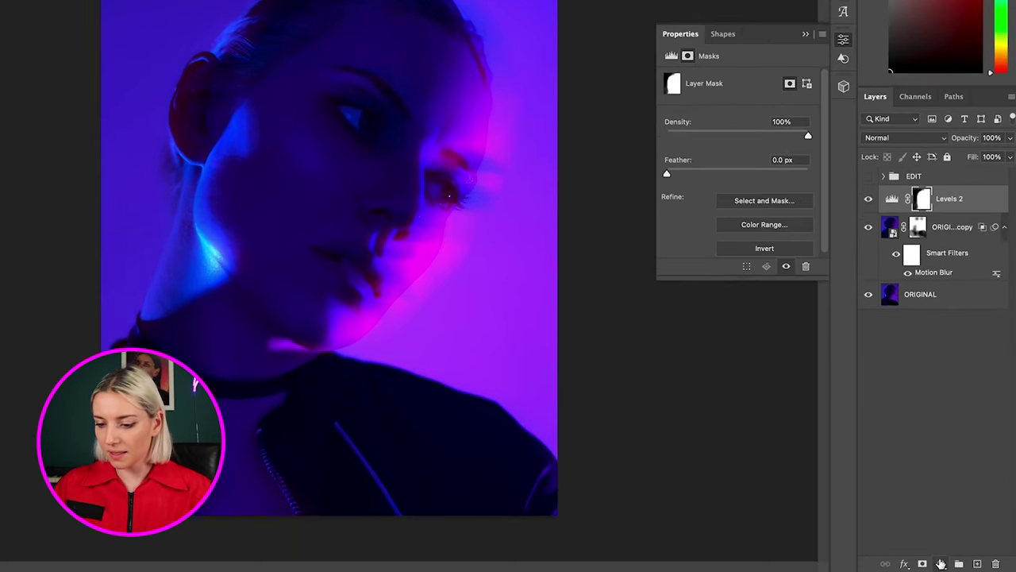
left_click(951, 571)
Add Brightness/Contrast at -45 brightness, invert its mask and paint white down the left edge
left_click(964, 308)
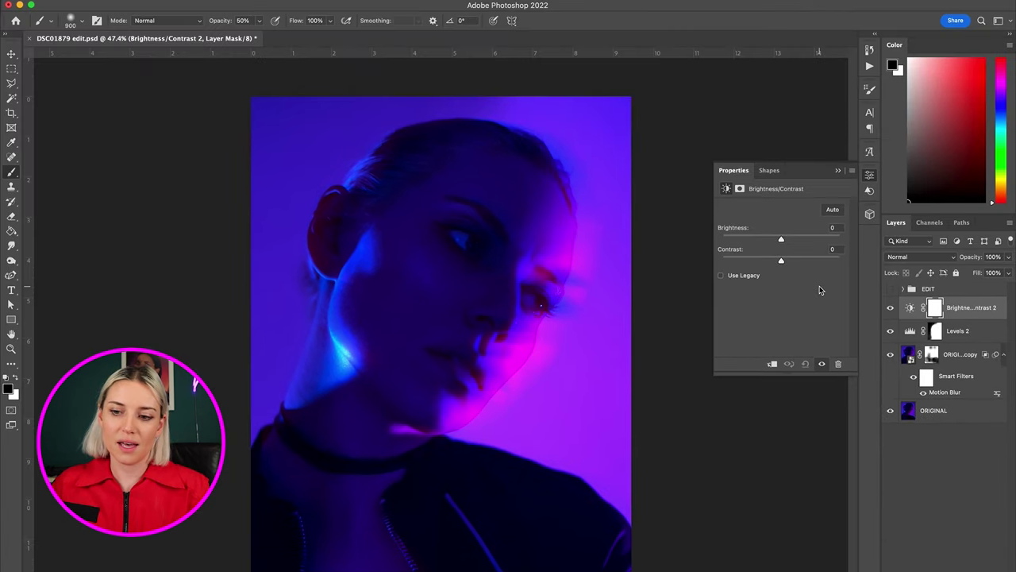
left_click_drag(770, 240, 768, 240)
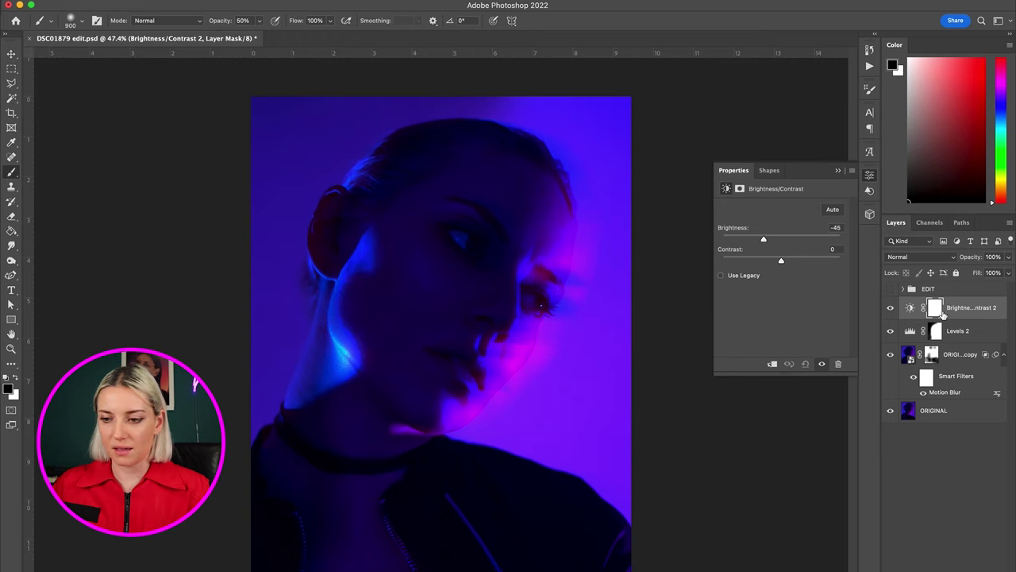
left_click(935, 310)
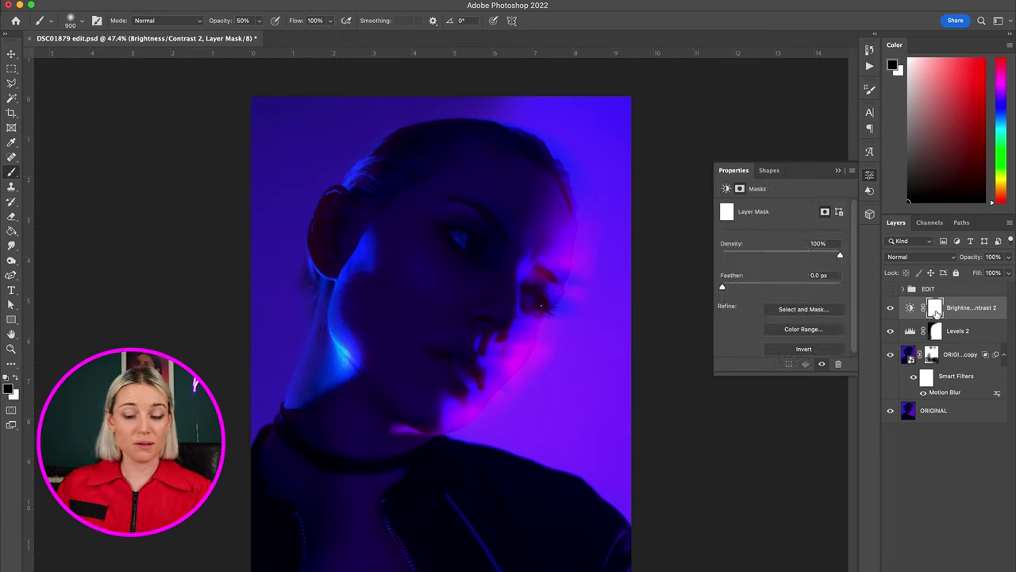
key("super+i")
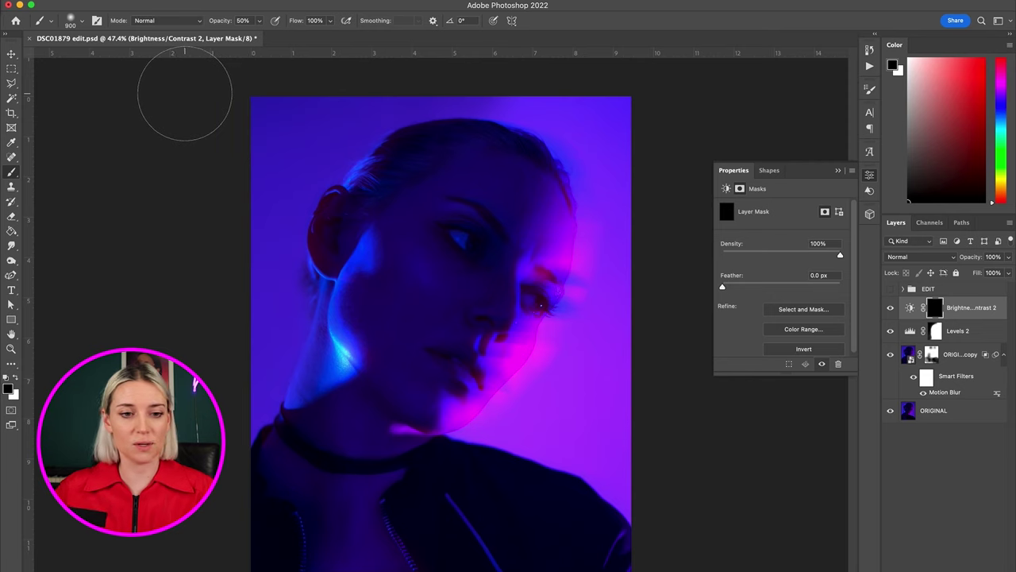
left_click(16, 378)
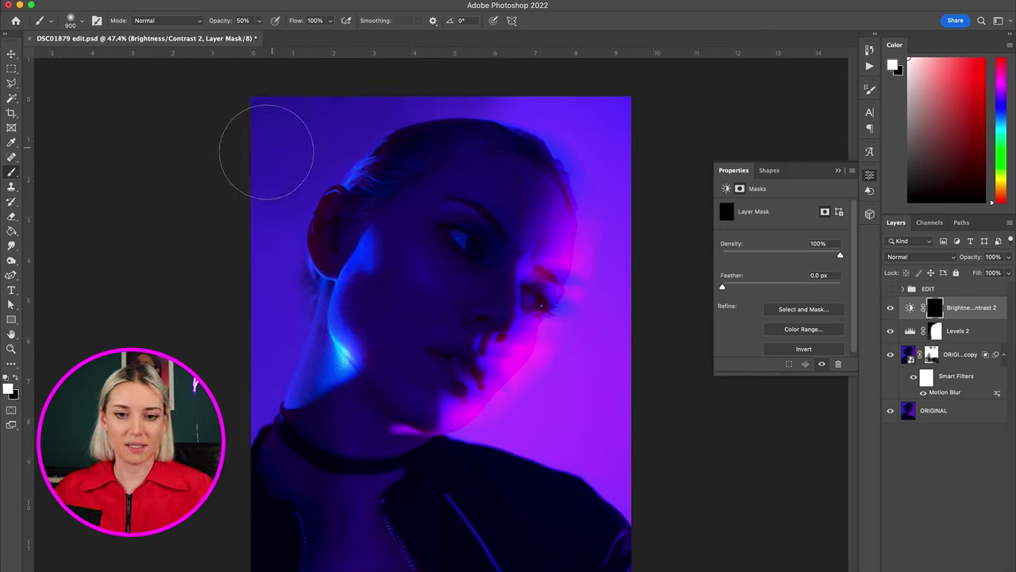
mouse_move(256, 199)
left_mouse_down()
mouse_move(236, 454)
mouse_move(259, 162)
mouse_move(363, 73)
mouse_move(438, 68)
mouse_move(289, 108)
left_mouse_up()
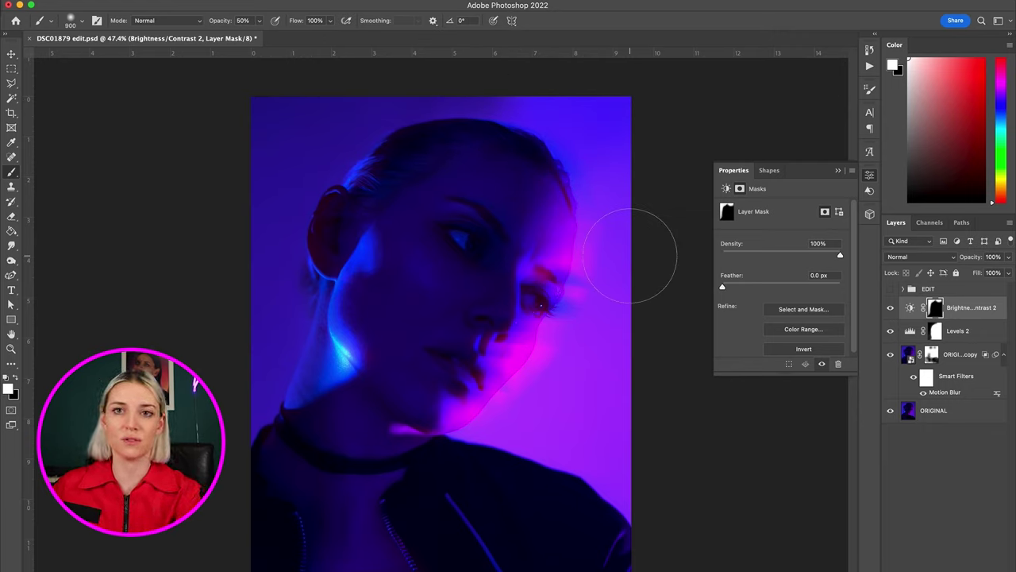
Paint black on the Levels 2 mask over the left cheek and neck edge to soften the brightening
key("x")
left_click(910, 331)
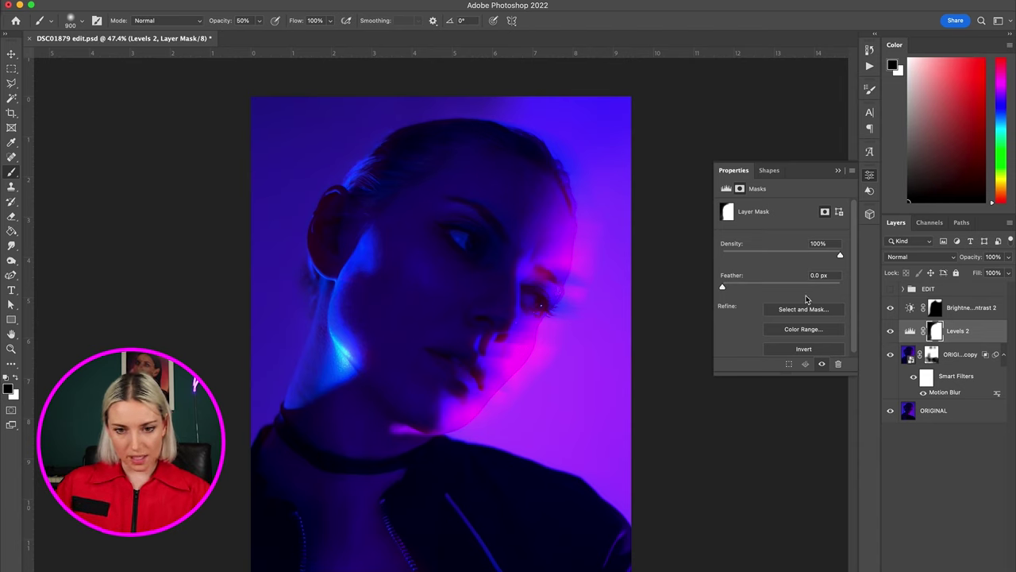
mouse_move(420, 419)
left_mouse_down()
mouse_move(340, 358)
mouse_move(318, 358)
mouse_move(328, 384)
left_mouse_up()
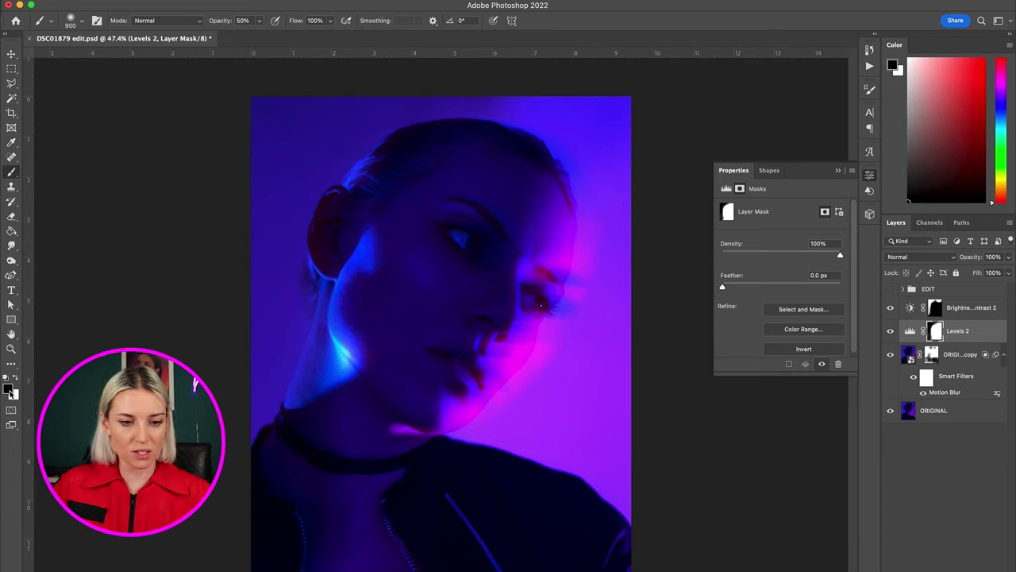
mouse_move(374, 336)
left_mouse_down()
mouse_move(307, 356)
mouse_move(352, 352)
mouse_move(334, 281)
mouse_move(304, 408)
mouse_move(341, 374)
left_mouse_up()
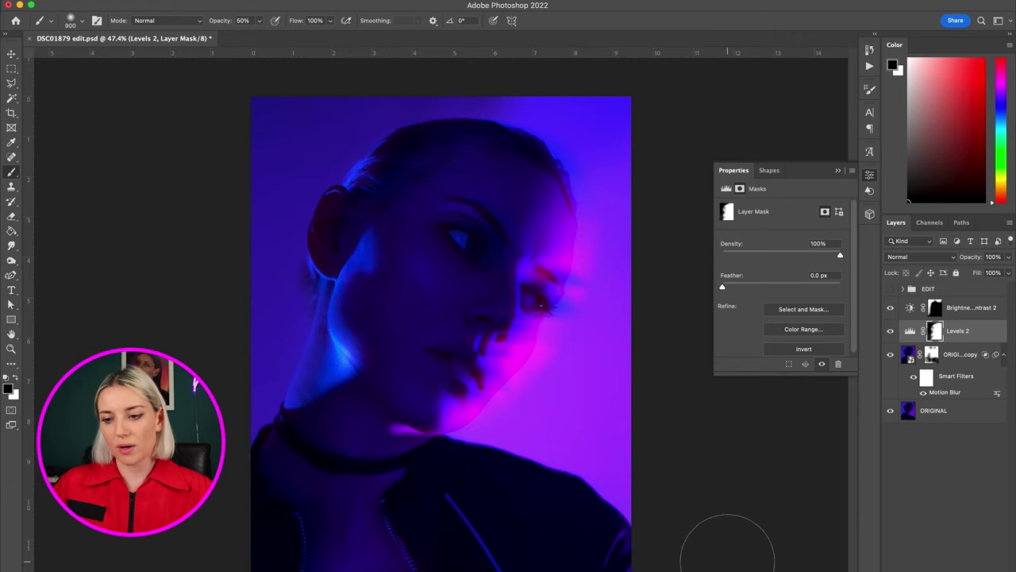
left_click(959, 311)
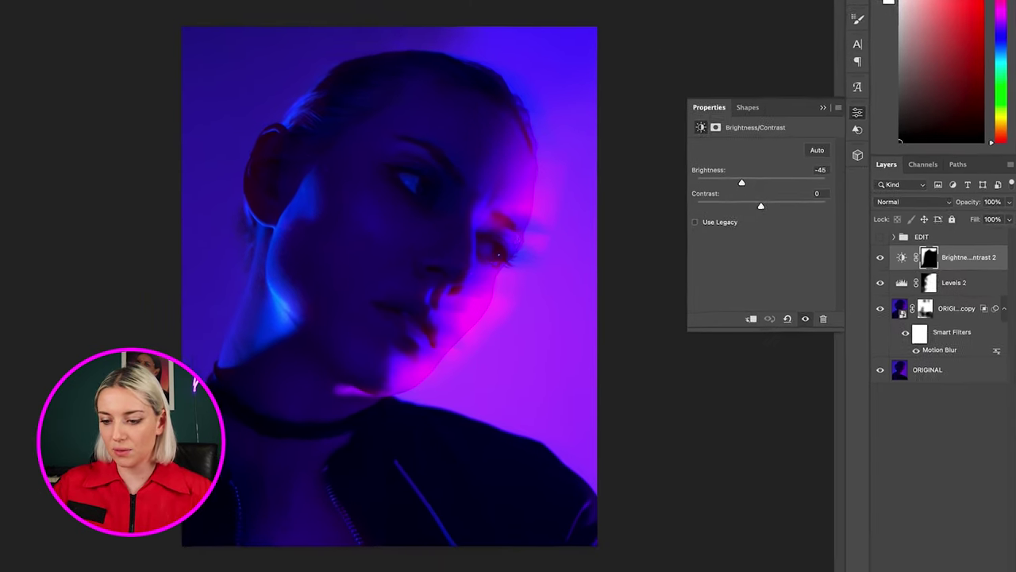
Add a new Layer 5 on top, set it to Overlay, and switch to white paint
key("ctrl+alt+shift+n")
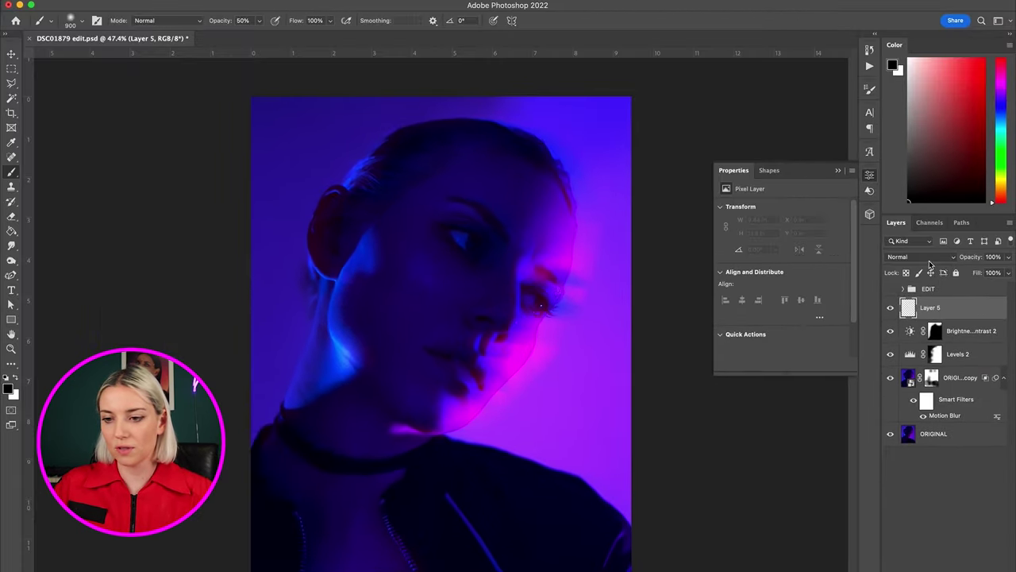
left_click(898, 137)
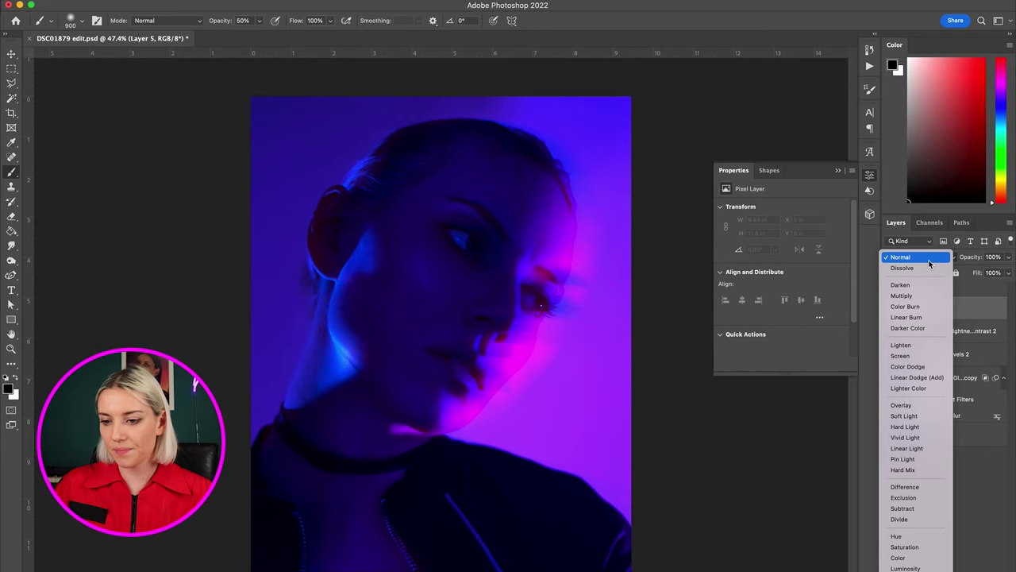
left_click(902, 407)
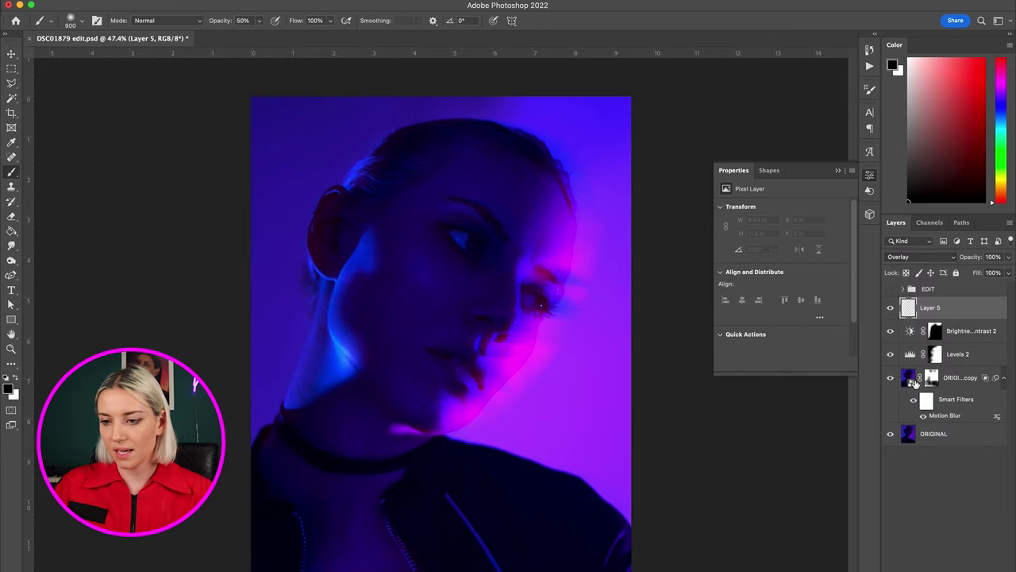
key("x")
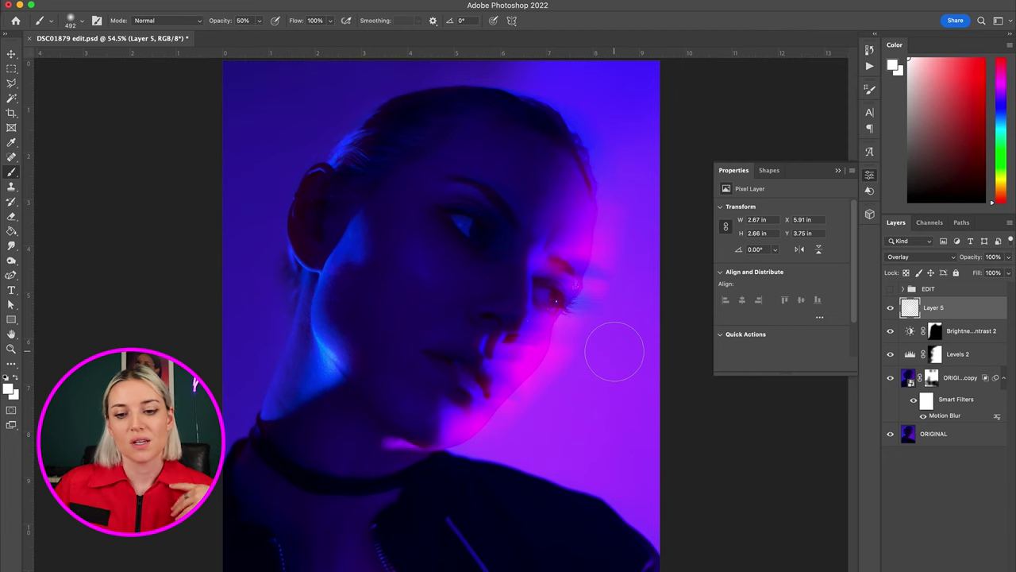
Brighten the eye sparkle with two white brush dabs on Layer 5
scroll(614, 350, "up", 5)
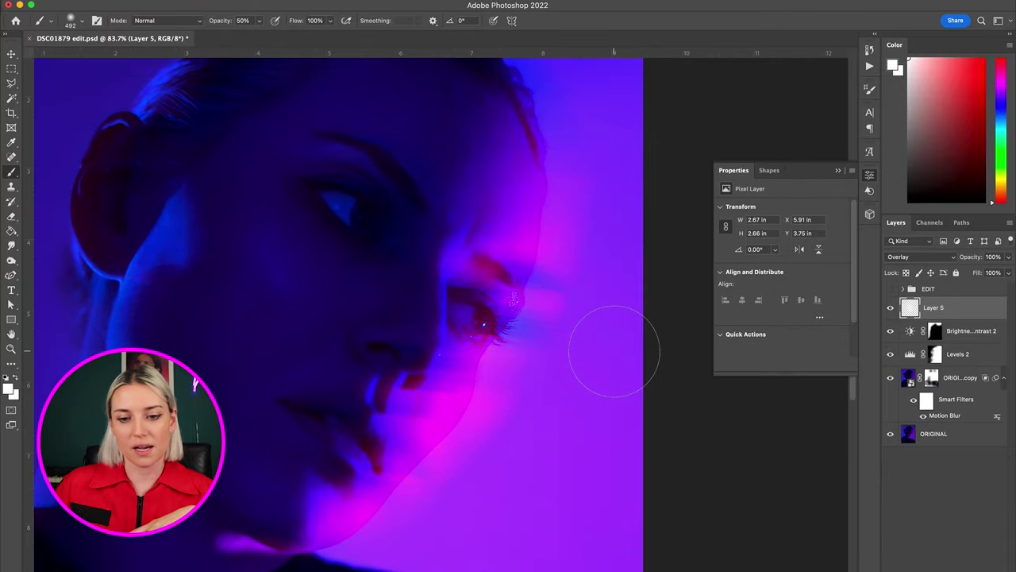
left_click(486, 321)
left_click(486, 321)
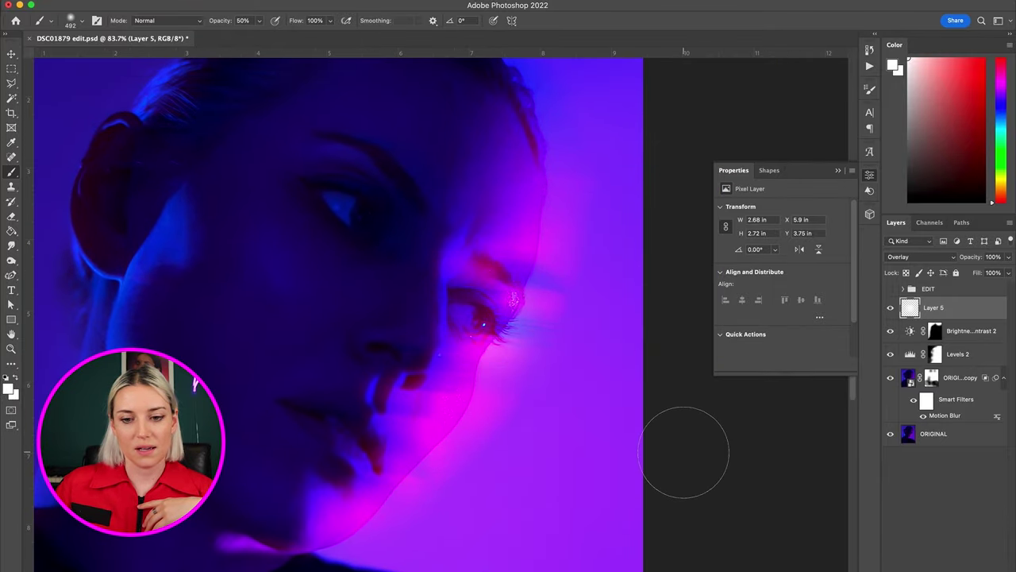
Paint white glowing highlights onto both cheeks and the brow area near the eye
scroll(684, 452, "left", 3)
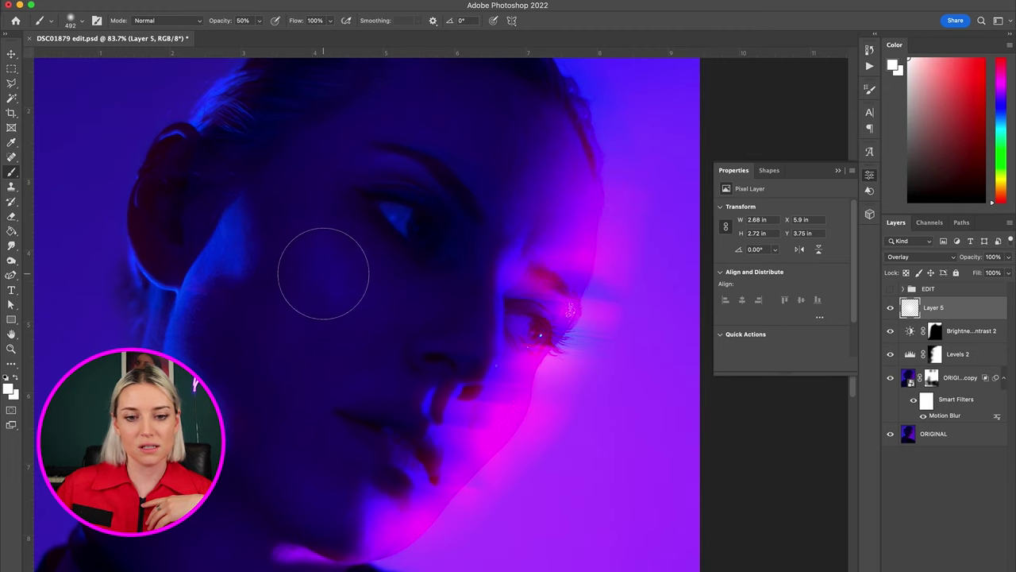
left_click_drag(323, 274, 306, 246)
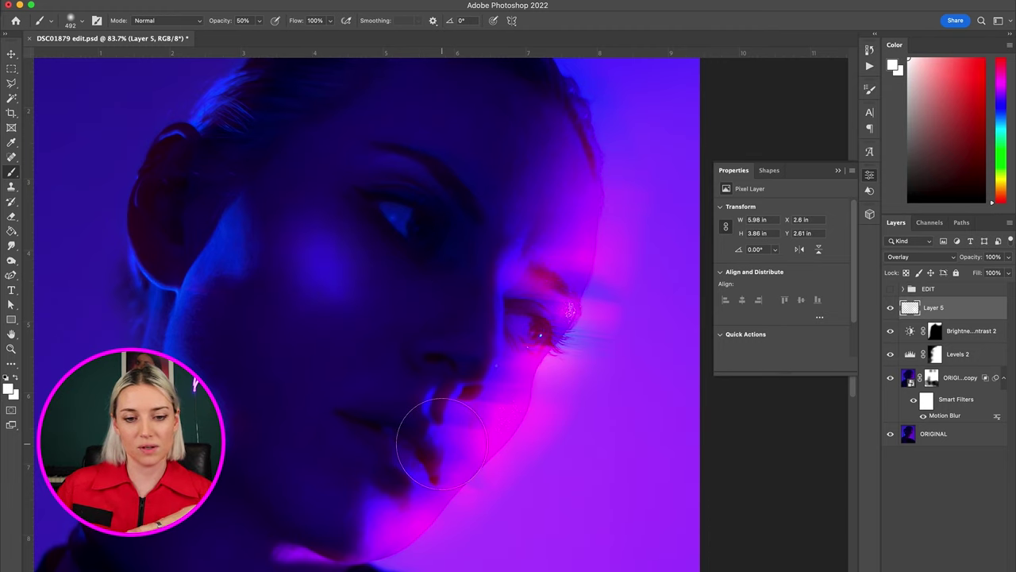
scroll(443, 443, "left", 5)
scroll(443, 443, "right", 2)
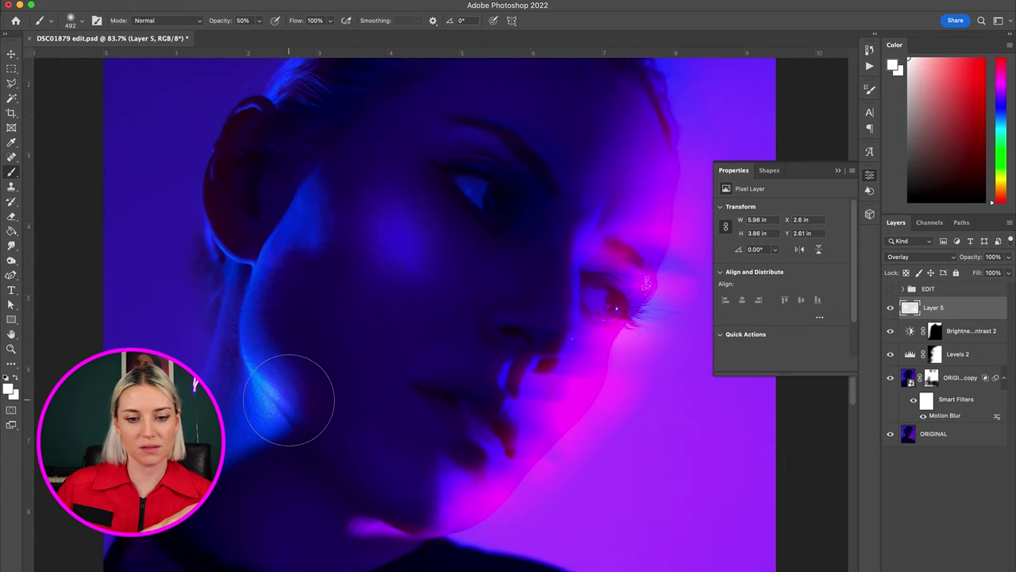
mouse_move(257, 345)
left_mouse_down()
mouse_move(258, 358)
mouse_move(261, 341)
left_mouse_up()
scroll(432, 416, "right", 9)
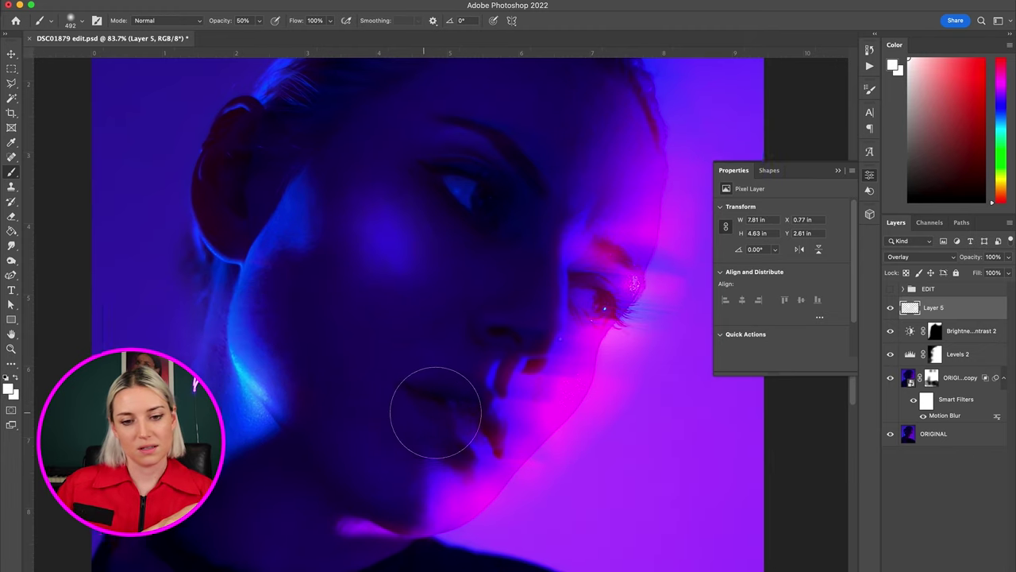
scroll(431, 415, "left", 5)
scroll(435, 412, "right", 4)
scroll(434, 412, "up", 4)
mouse_move(432, 261)
left_mouse_down()
mouse_move(547, 438)
mouse_move(424, 242)
left_mouse_up()
scroll(546, 437, "down", 2)
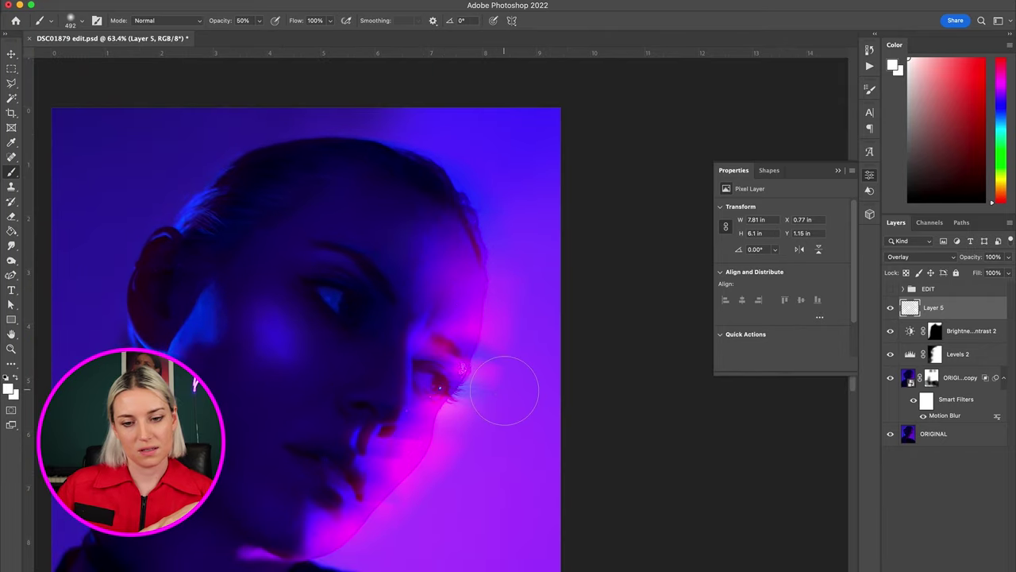
scroll(504, 390, "down", 3)
scroll(504, 391, "left", 2)
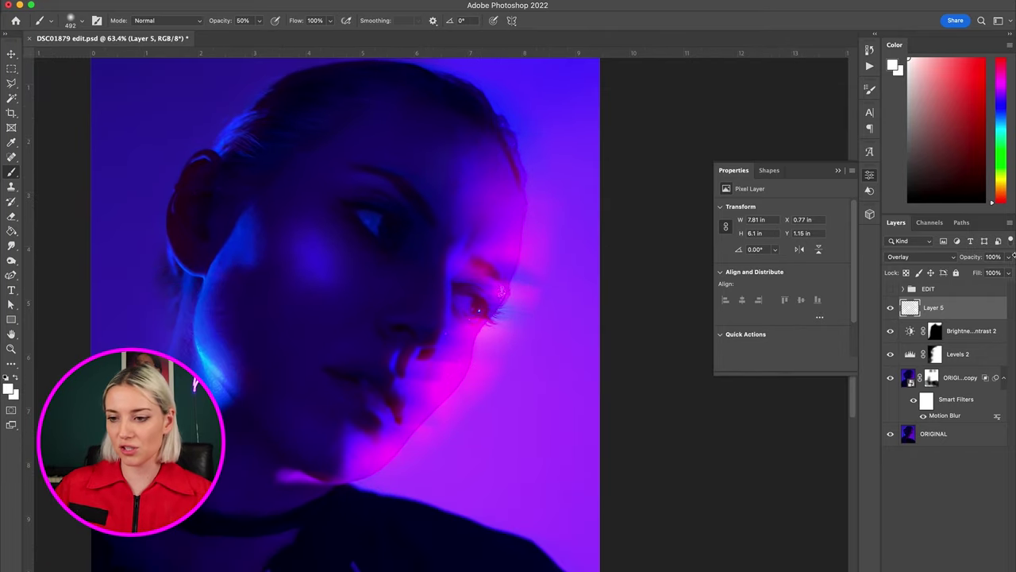
Lower Layer 5's opacity to 22%, comparing it hidden and shown, then add an empty Layer 6
left_click(1010, 258)
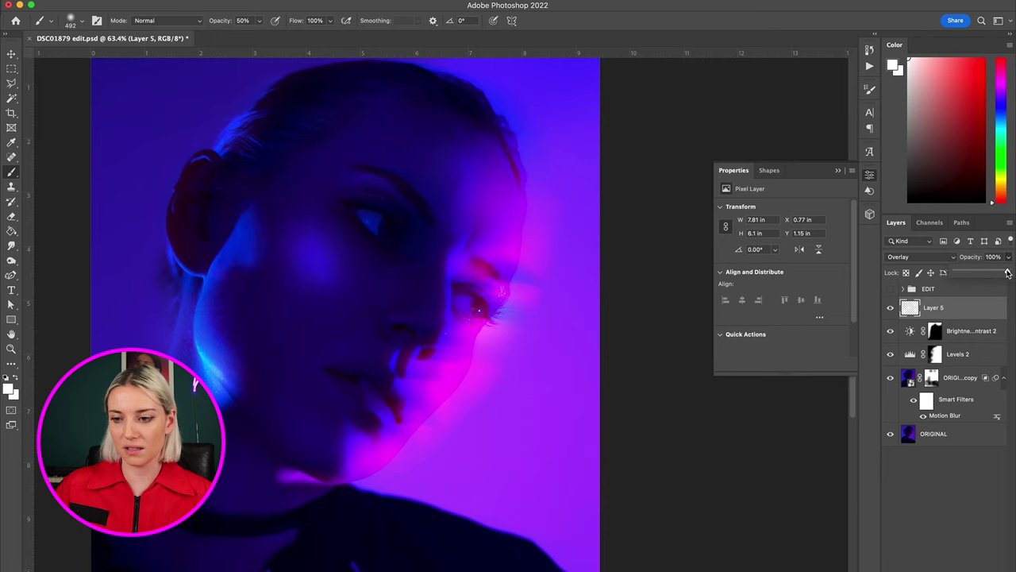
left_click_drag(983, 272, 981, 272)
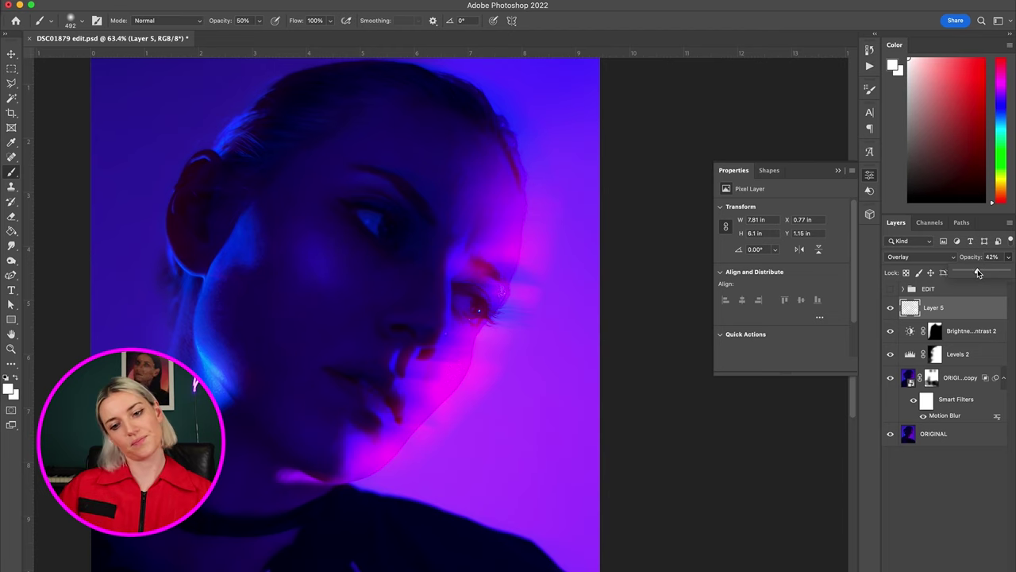
left_click(890, 308)
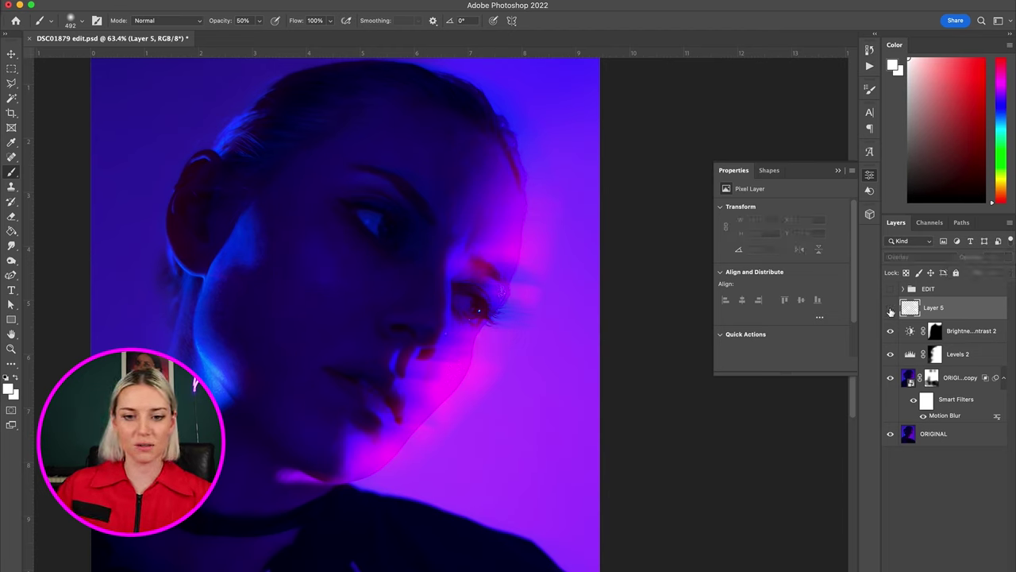
left_click(890, 309)
scroll(642, 352, "down", 4)
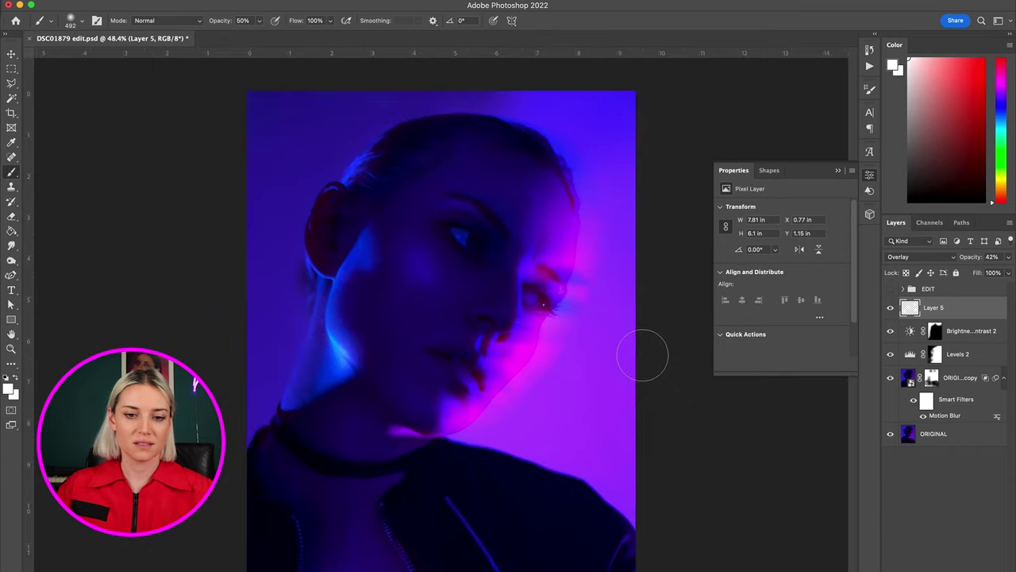
scroll(641, 354, "up", 3)
left_click(1006, 258)
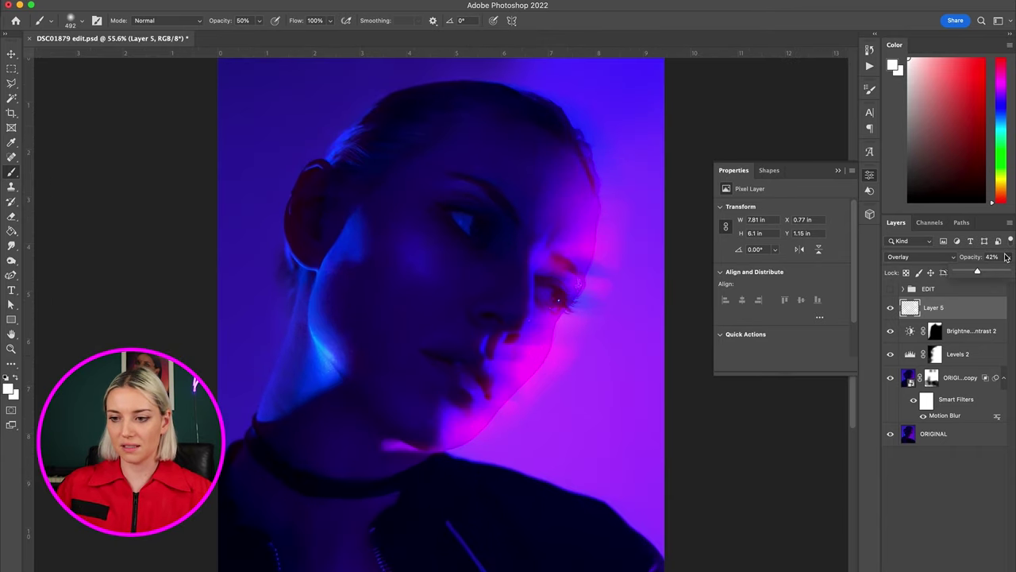
left_click(1006, 256)
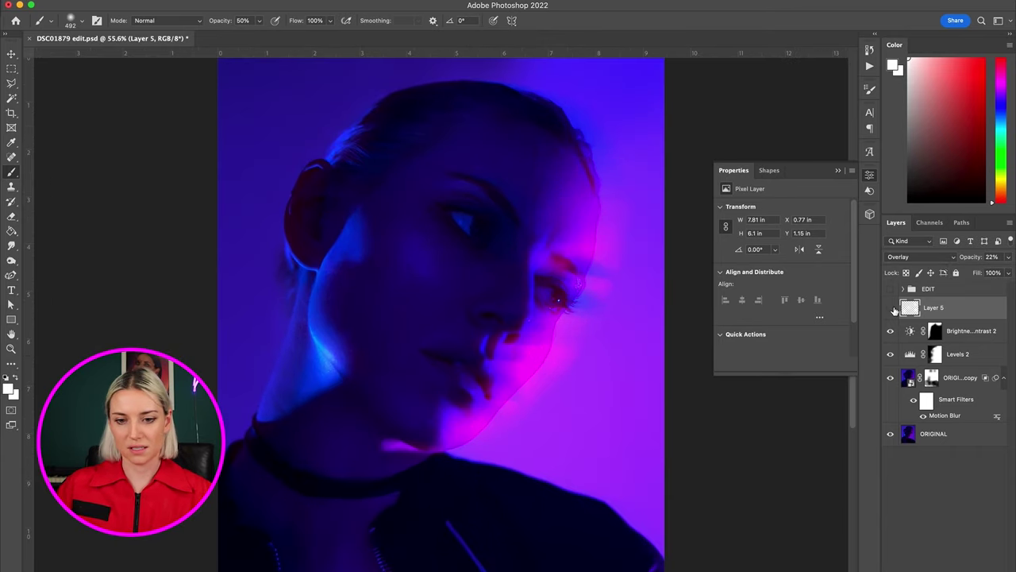
left_click(892, 308)
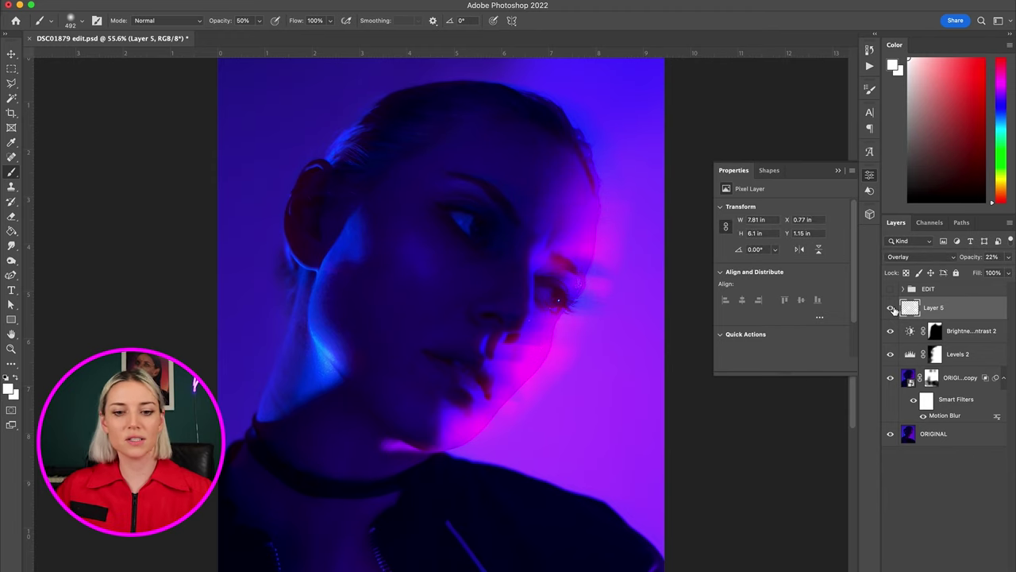
scroll(562, 417, "down", 2)
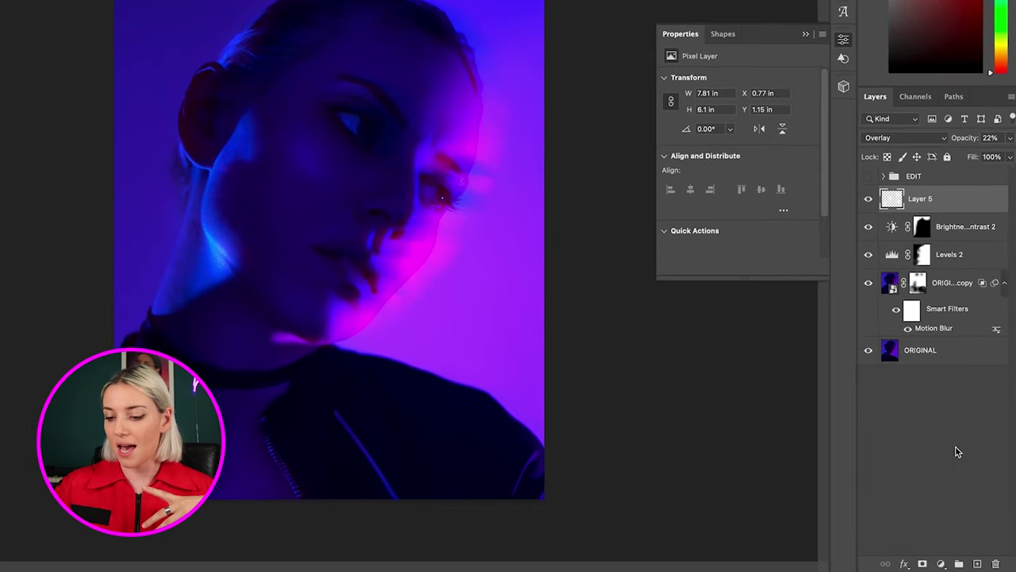
left_click(977, 563)
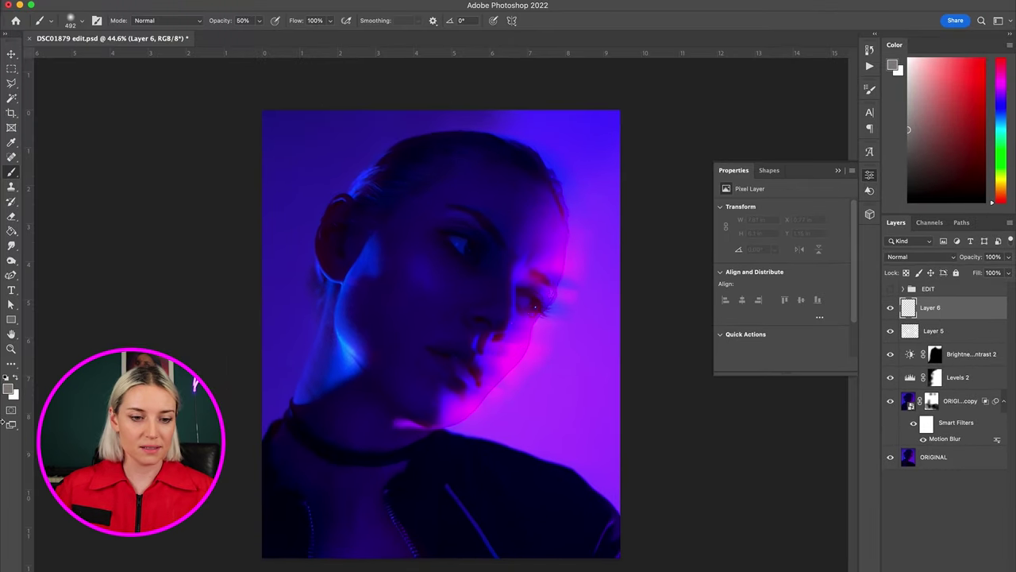
Fill Layer 6 entirely with mid-grey #808080 using the Paint Bucket
left_click(8, 389)
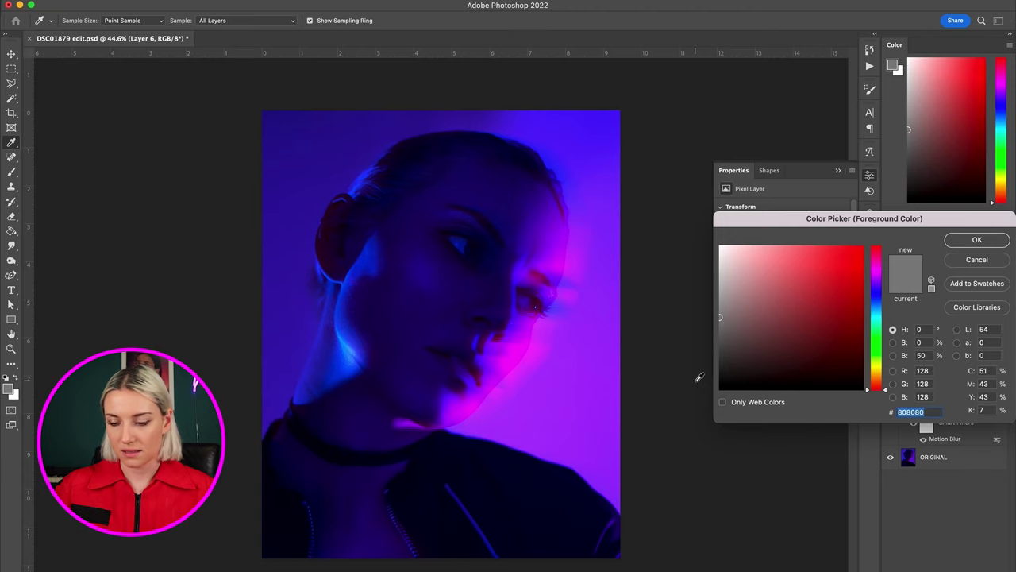
left_click(977, 239)
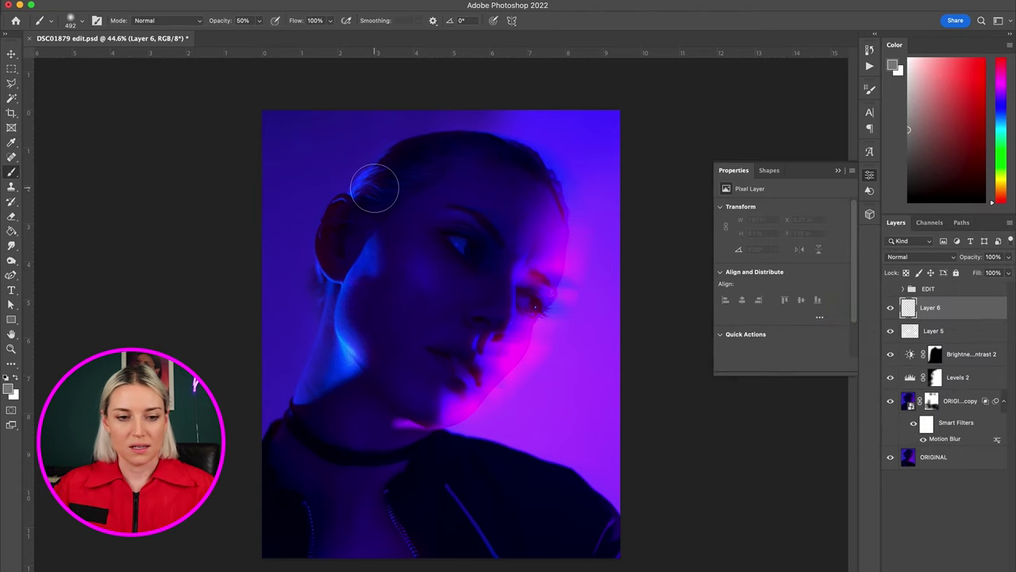
left_click(11, 231)
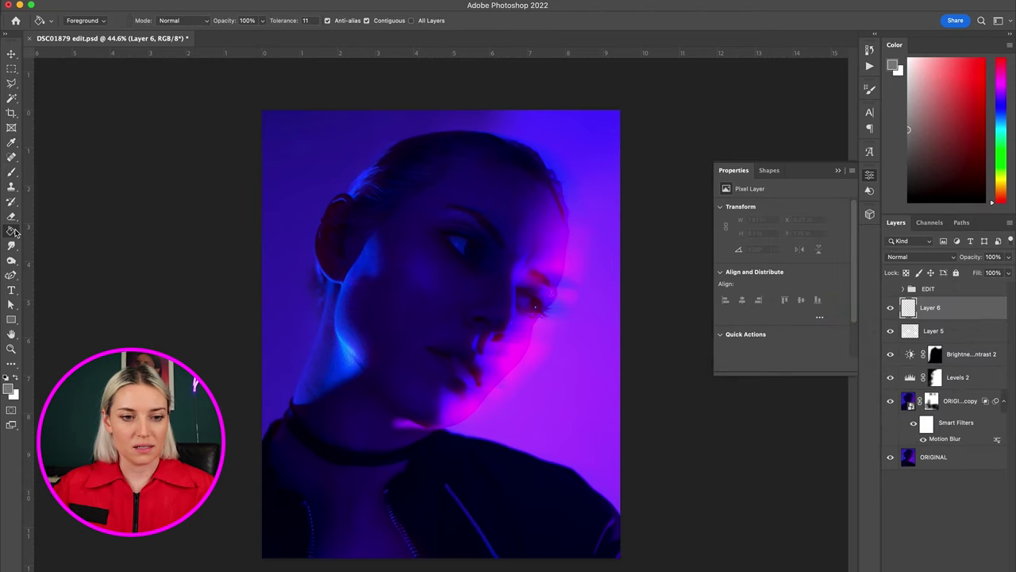
left_click(524, 282)
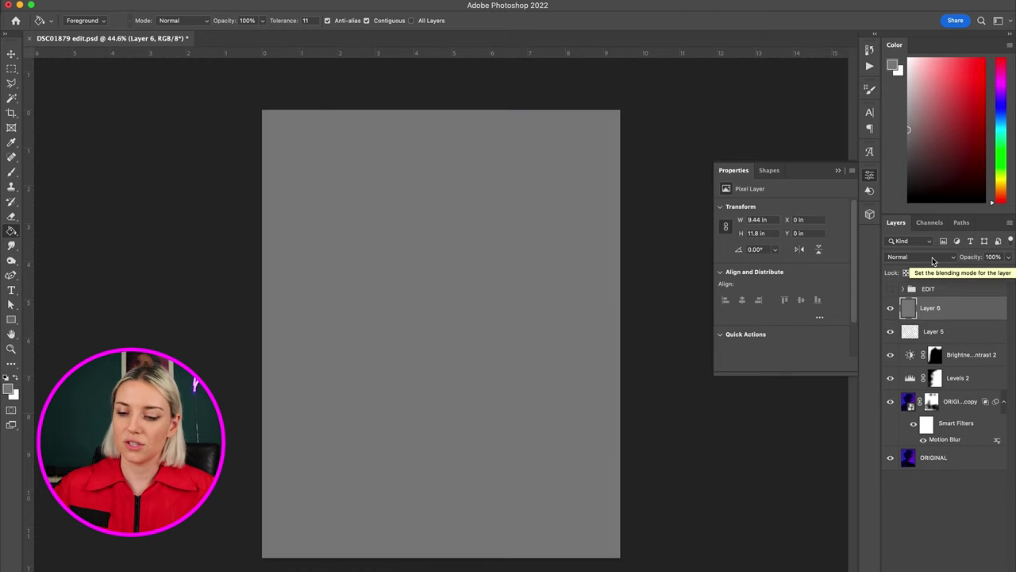
Set Layer 6 to Overlay blending and convert it to a smart object
left_click(934, 259)
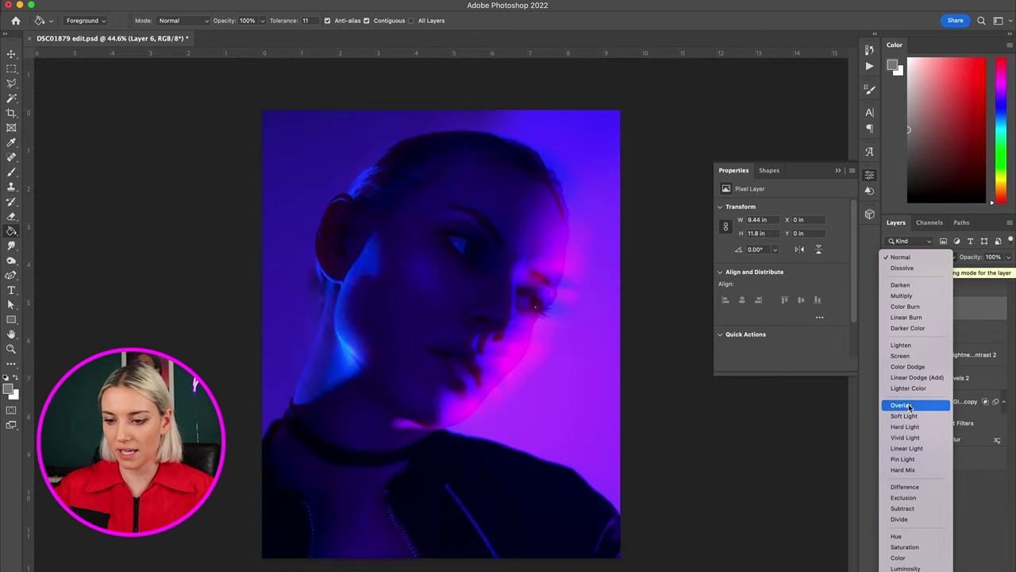
left_click(910, 406)
right_click(952, 312)
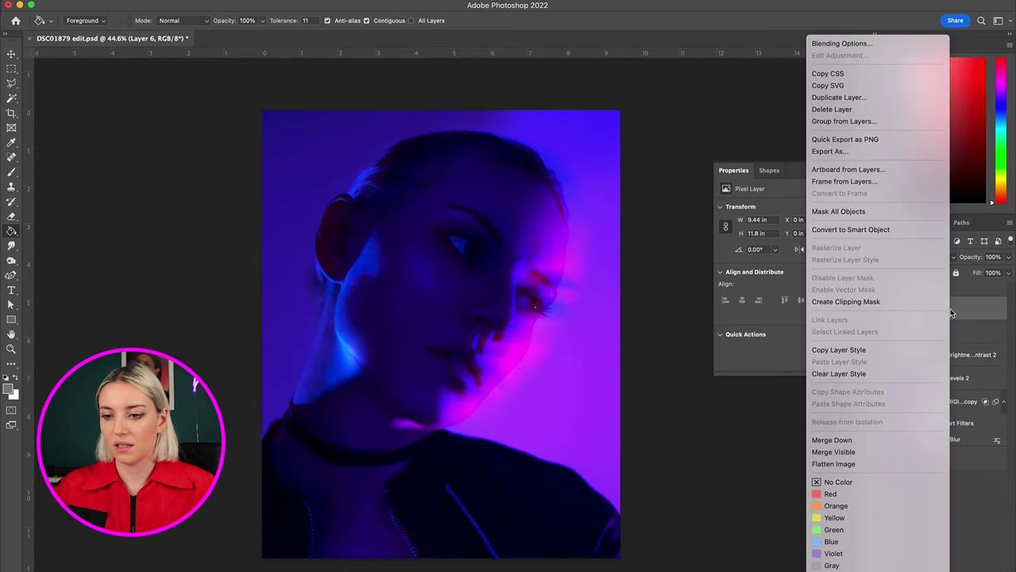
left_click(874, 229)
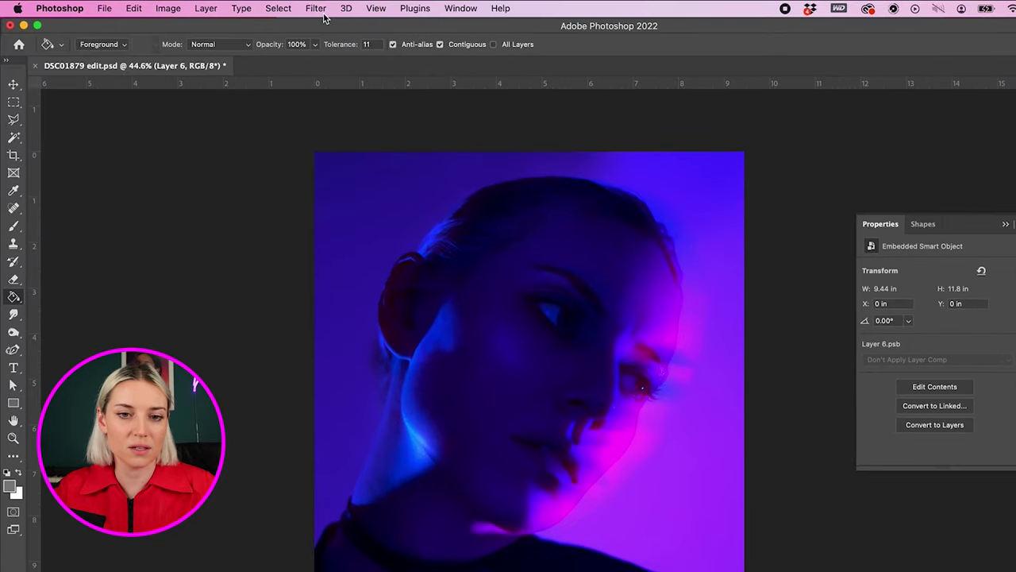
left_click(266, 0)
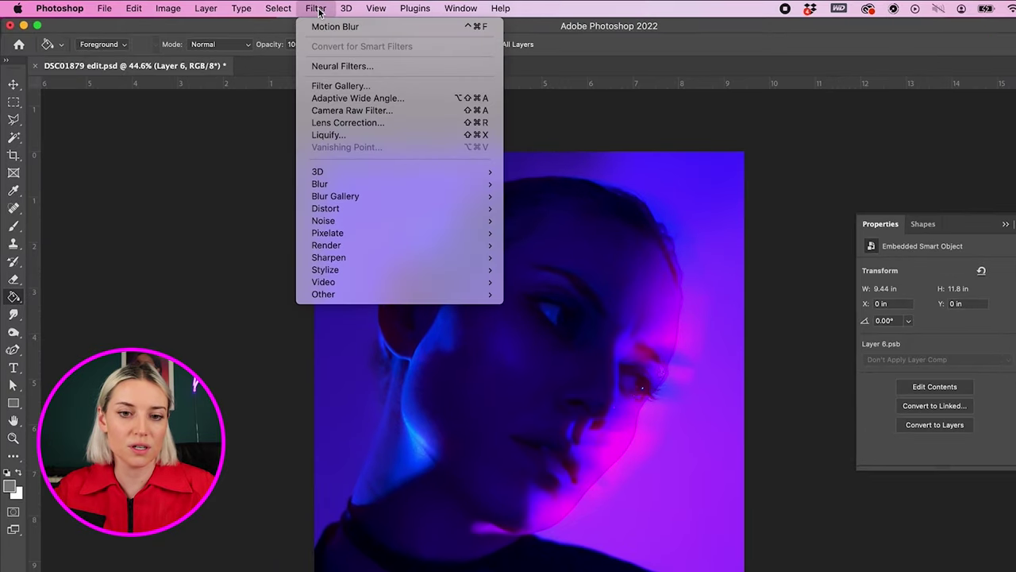
Apply a Camera Raw Filter to Layer 6 with grain 30 and vignetting -25
left_click(397, 110)
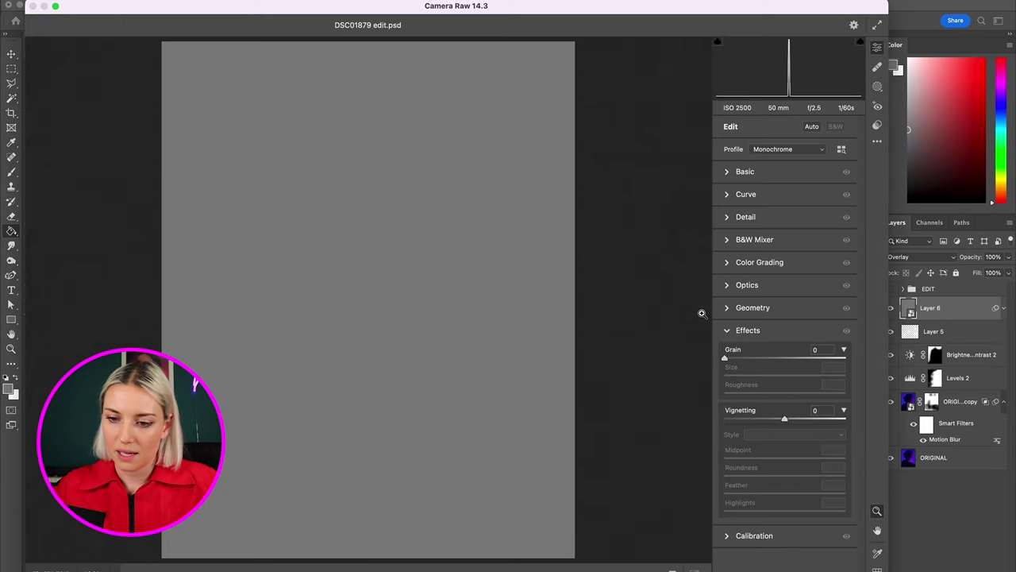
left_click(726, 330)
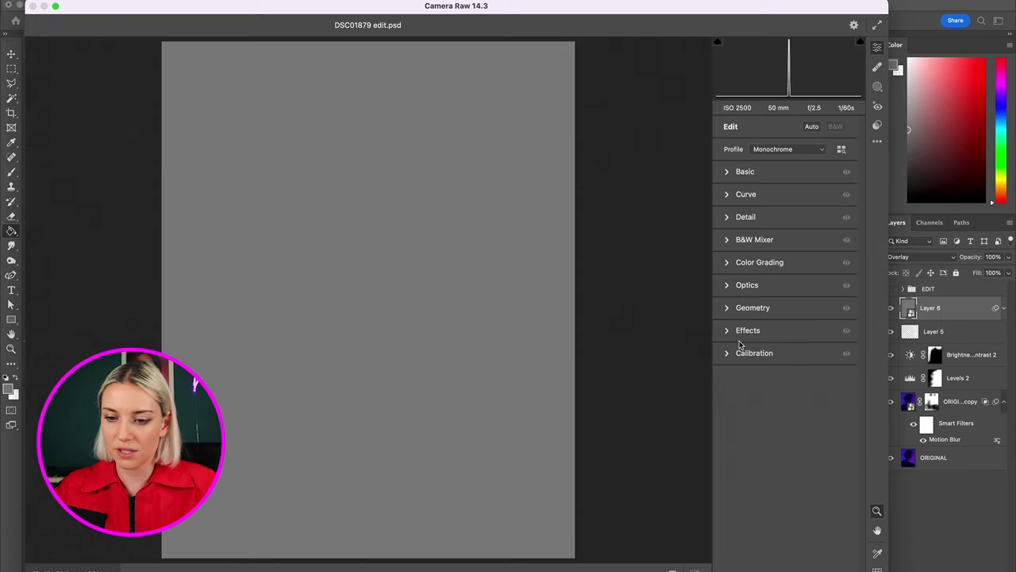
left_click(739, 332)
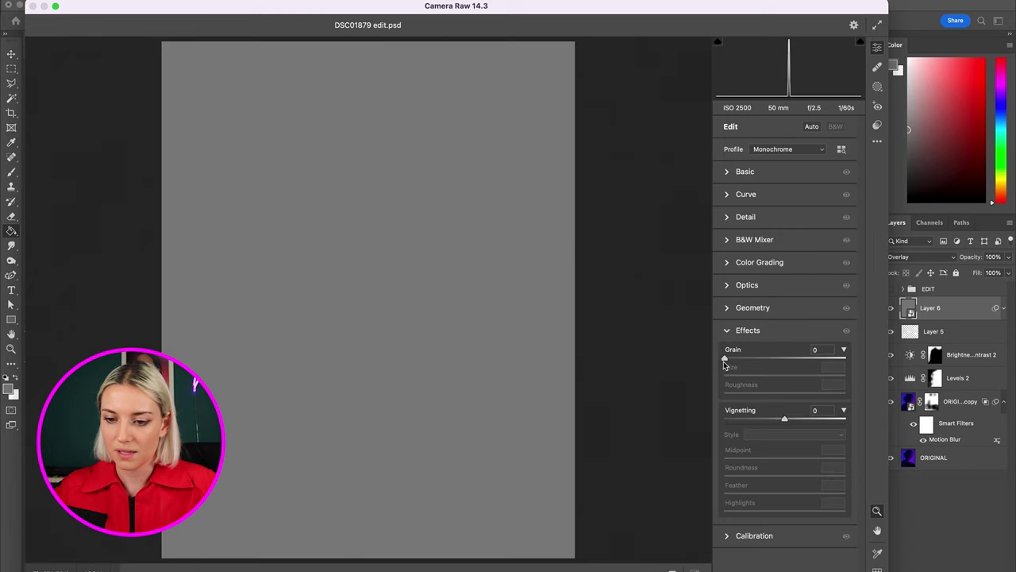
left_click_drag(723, 359, 738, 359)
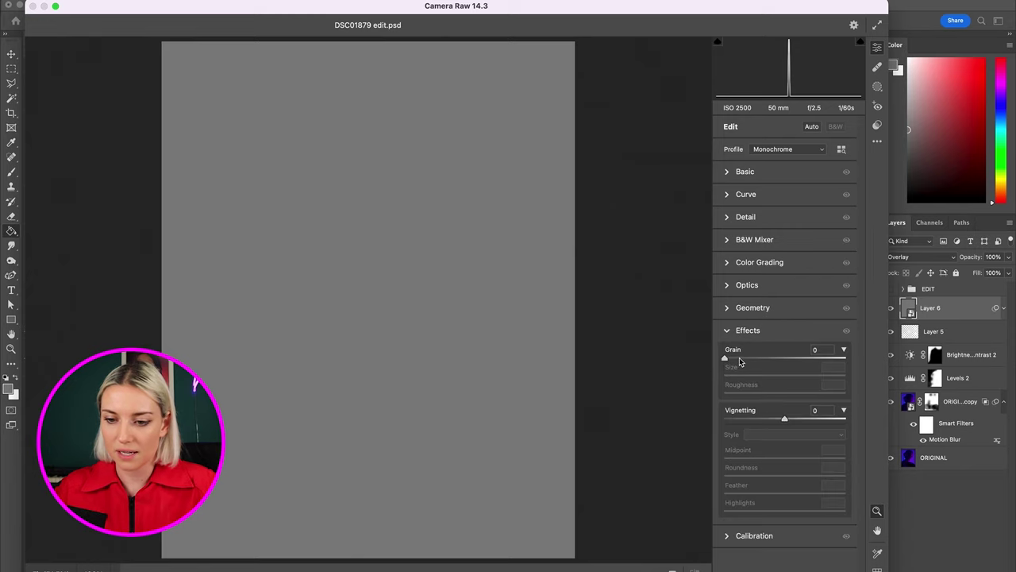
left_click(355, 263)
mouse_move(743, 358)
left_mouse_down()
mouse_move(775, 358)
mouse_move(757, 358)
left_mouse_up()
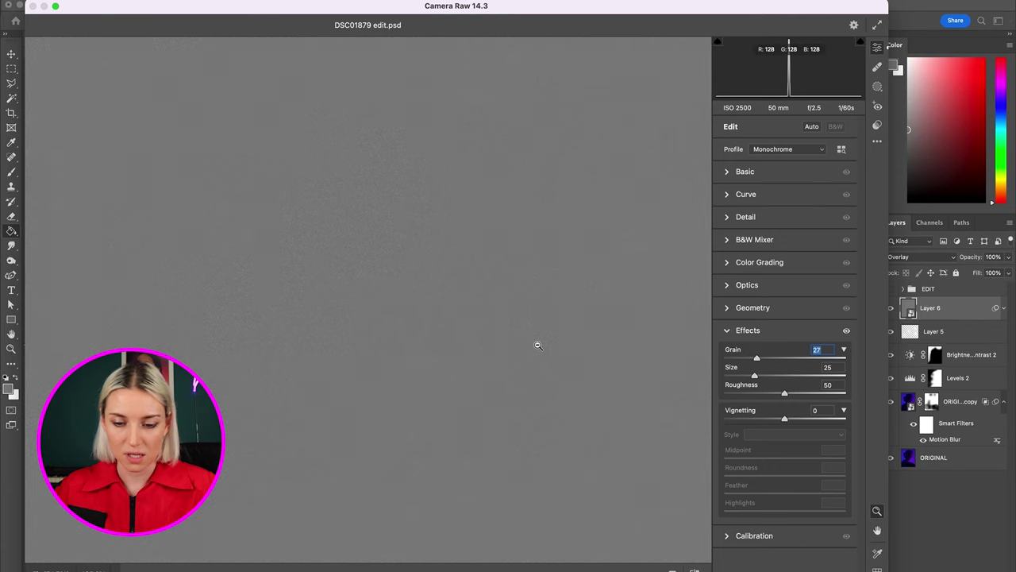
left_click_drag(759, 360, 761, 359)
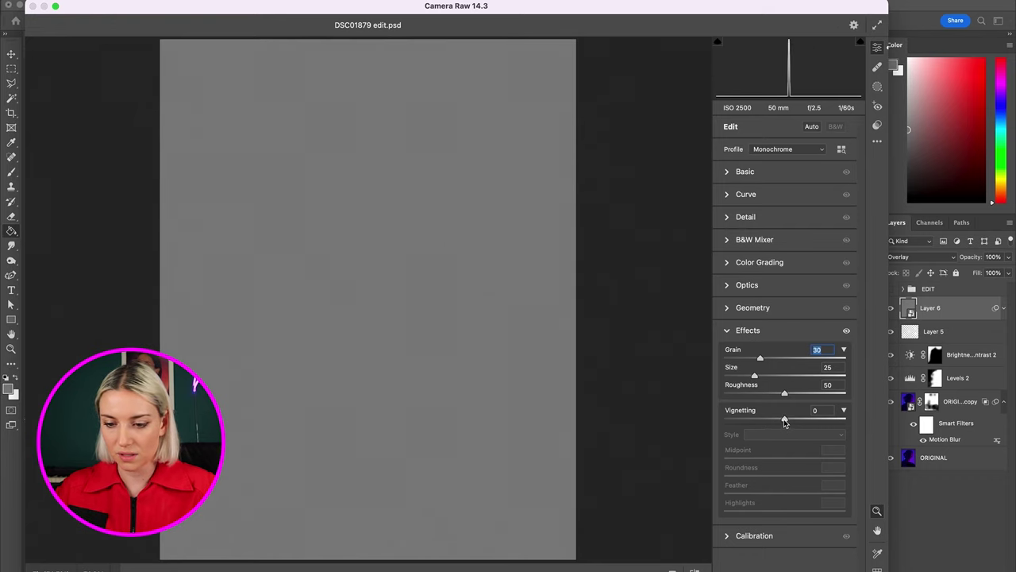
left_click_drag(783, 419, 770, 423)
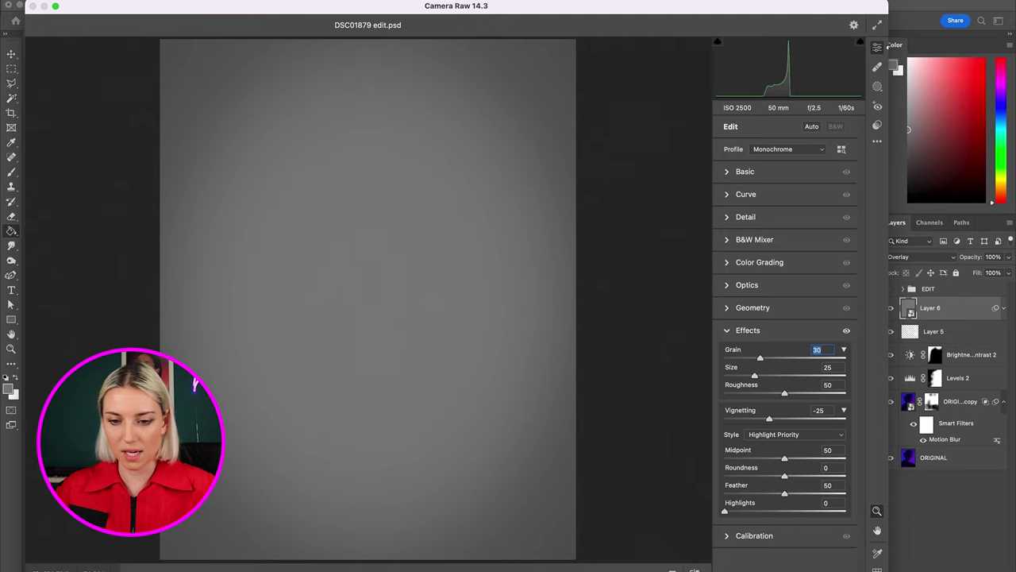
key("Return")
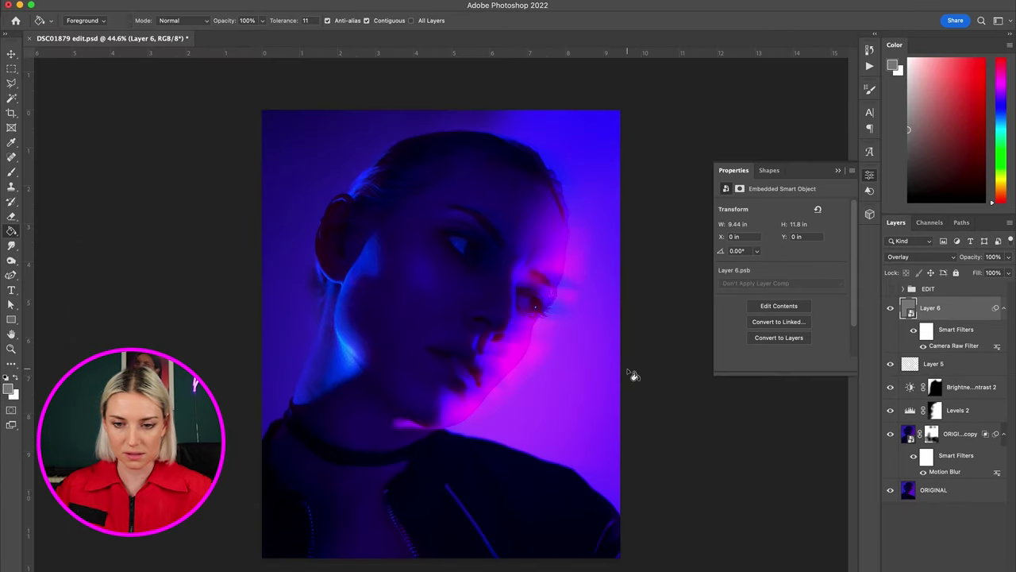
left_click(891, 313)
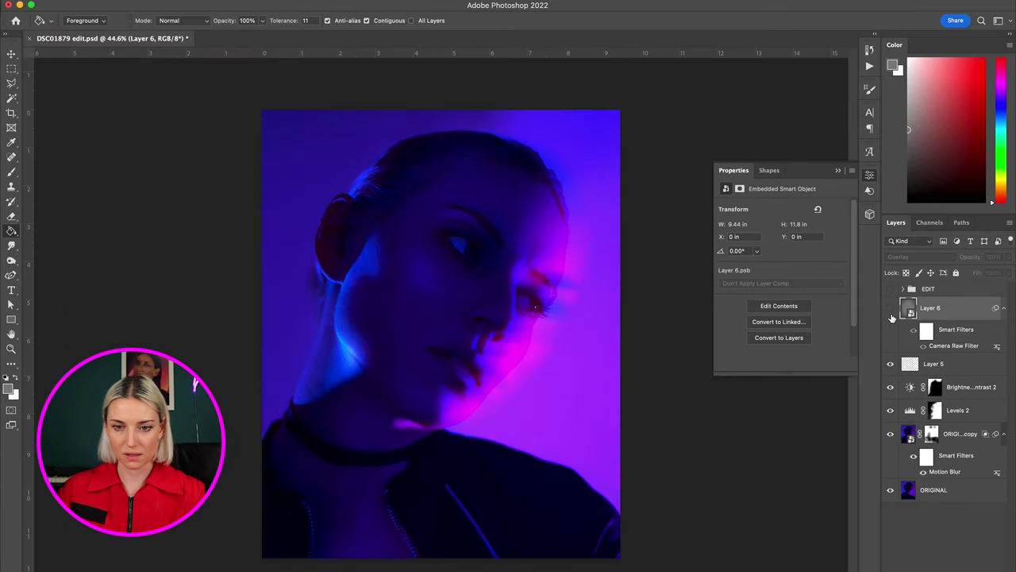
left_click(891, 314)
left_click(891, 311)
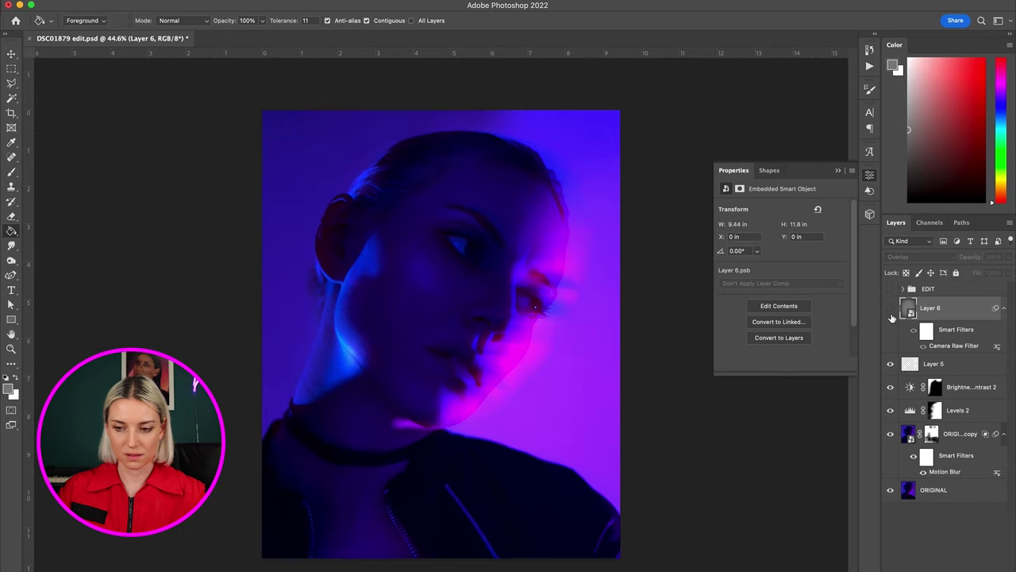
left_click(891, 311)
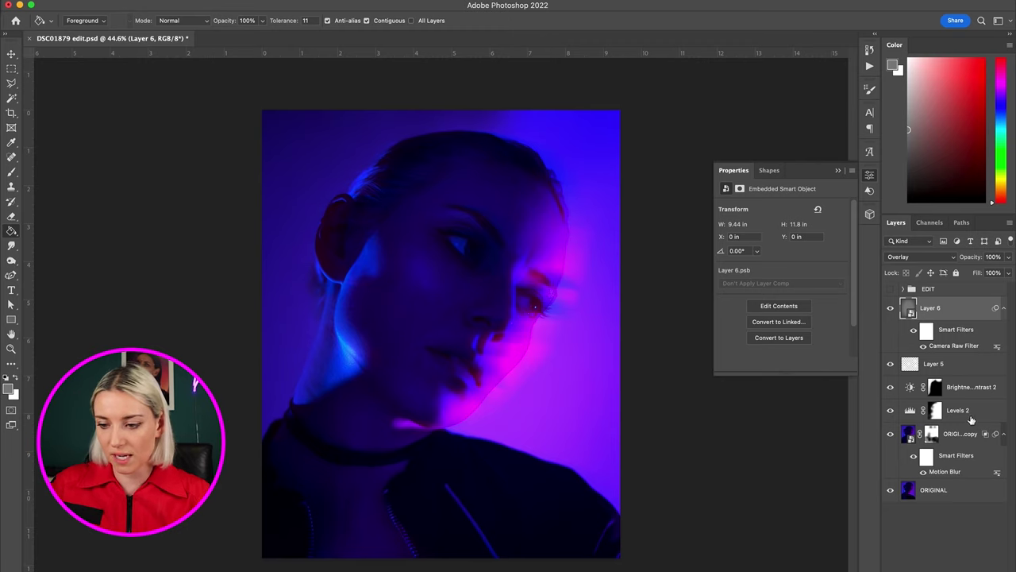
Check the Levels 2 adjustment's effect, then target its layer mask for editing
left_click(970, 419)
left_click(890, 411)
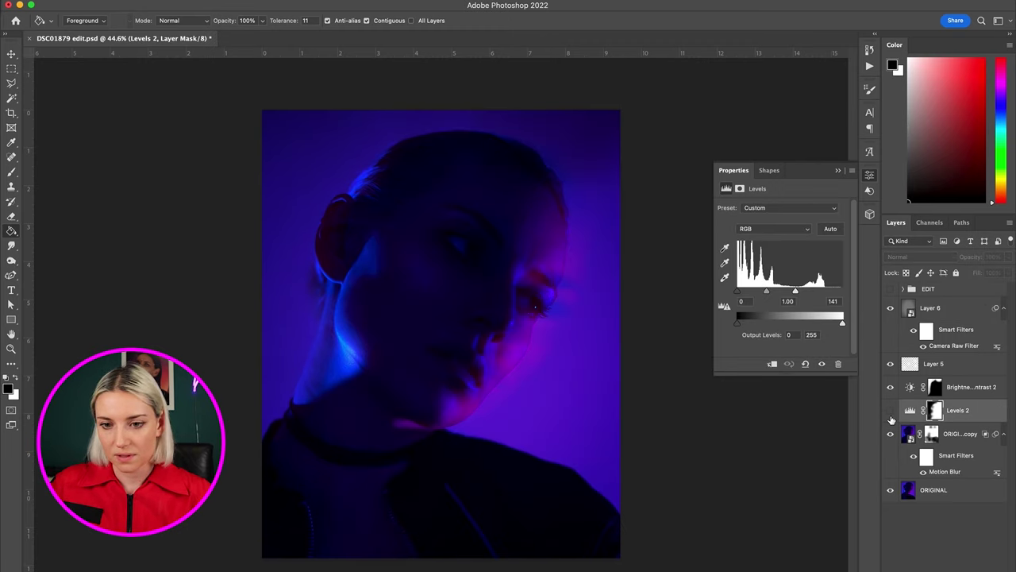
left_click(890, 413)
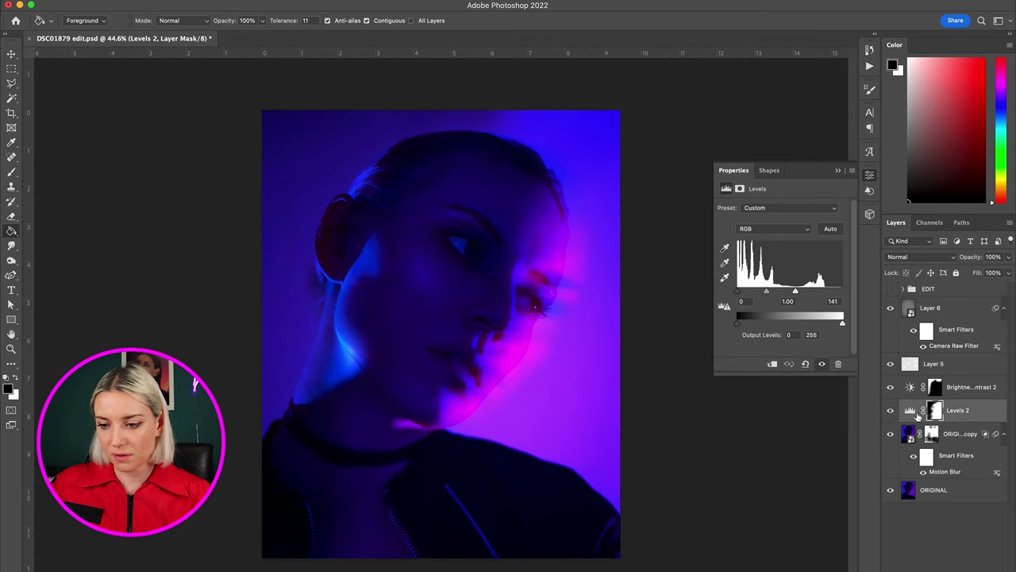
left_click(934, 413)
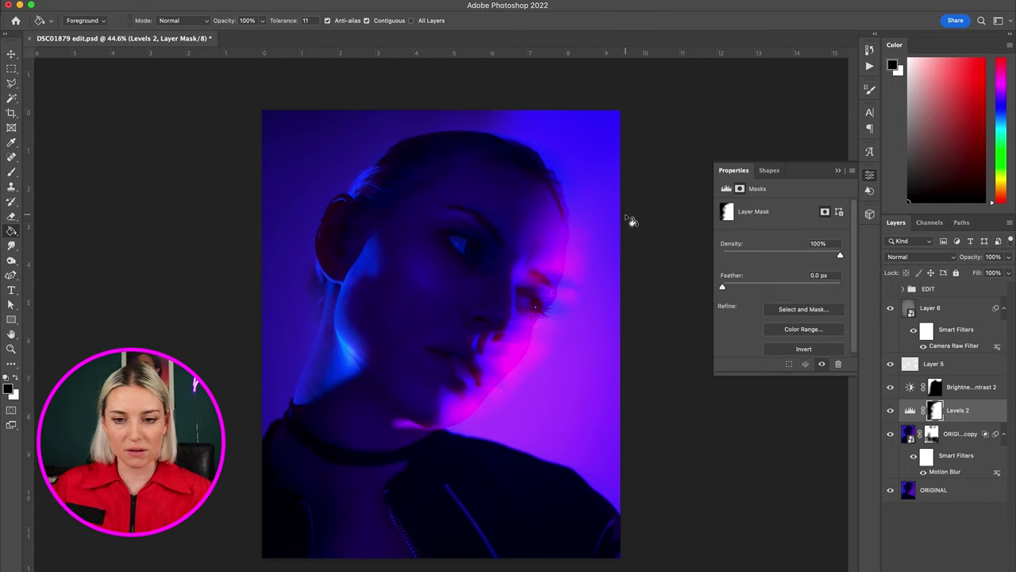
Set the Brush tool to 900 px size and 20% opacity
key("b")
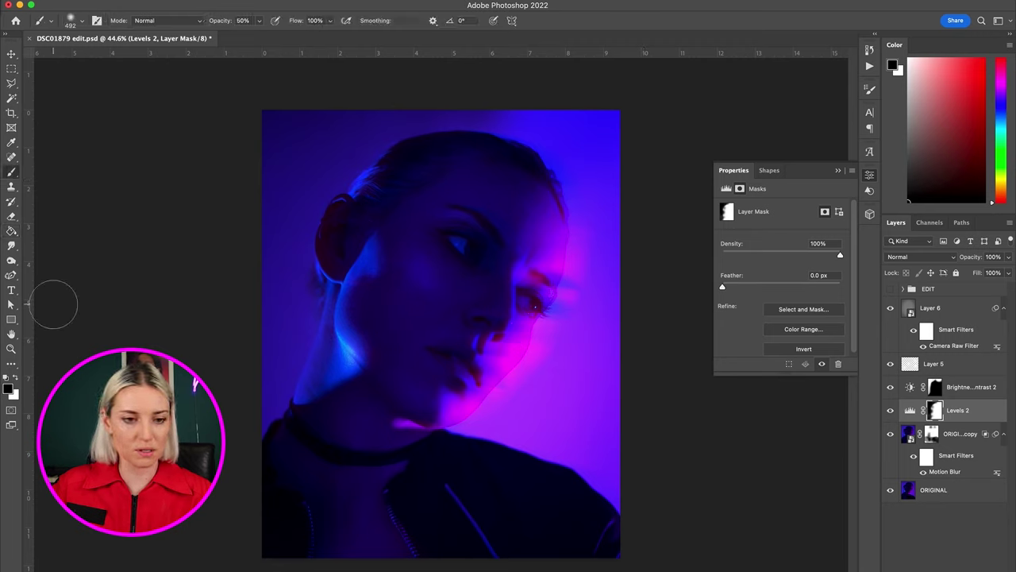
right_click(586, 154)
type("700")
key("Return")
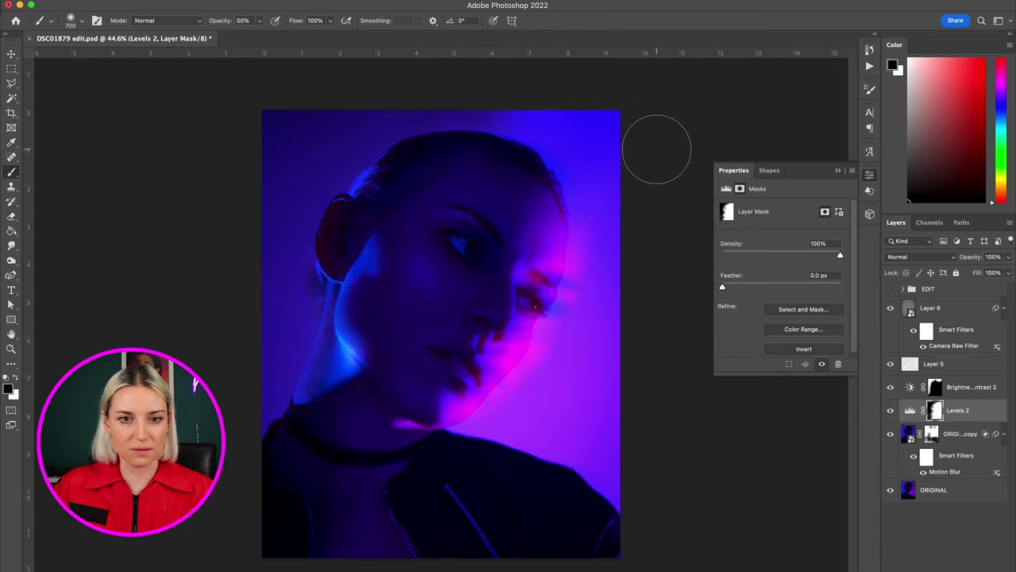
key("2")
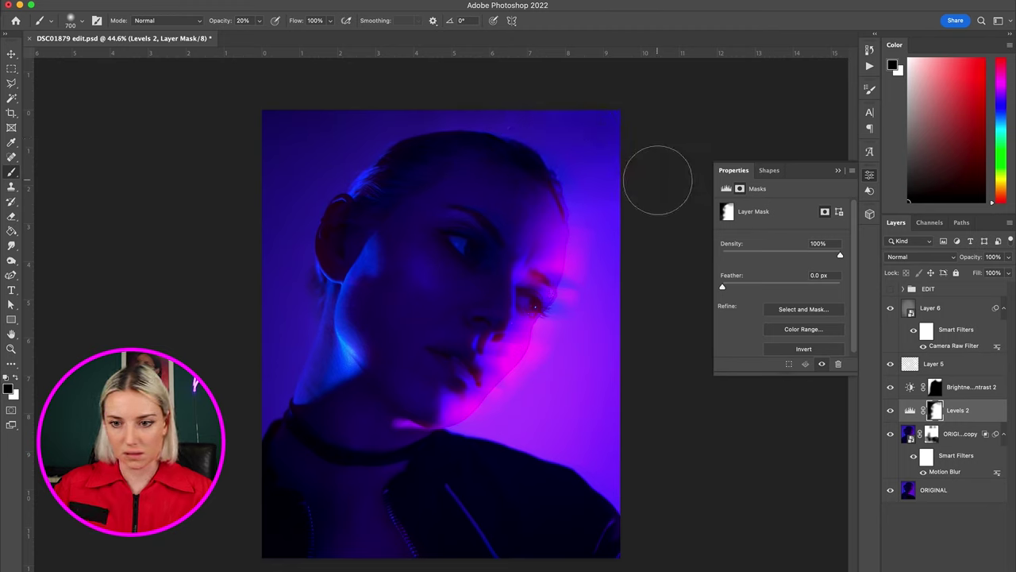
right_click(596, 173)
type("900")
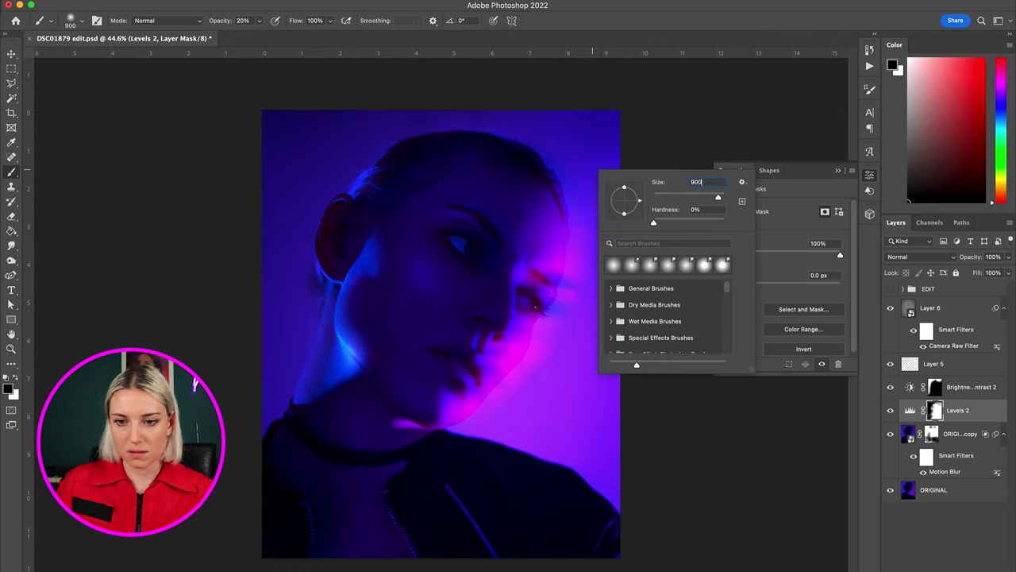
key("Return")
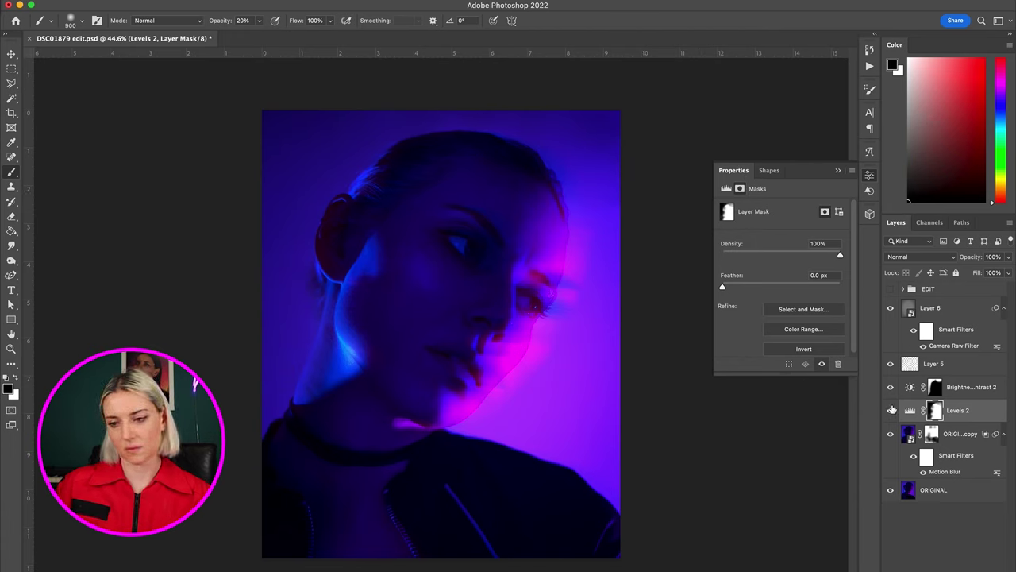
Compare the result by toggling Levels 2 and Layer 6 visibility off and on
left_click(891, 411)
left_click(891, 410)
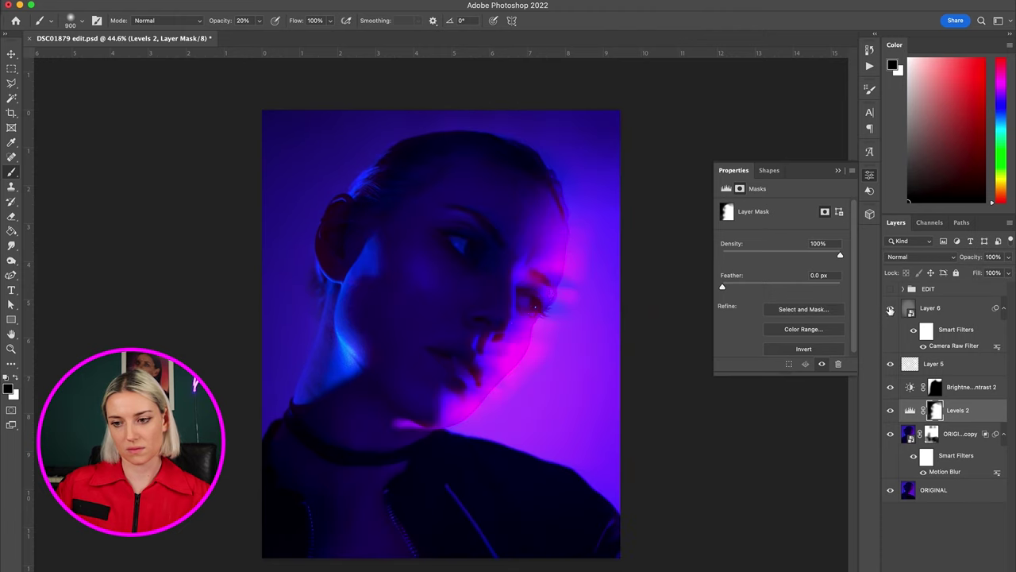
left_click(890, 309)
left_click(890, 309)
left_click(890, 309)
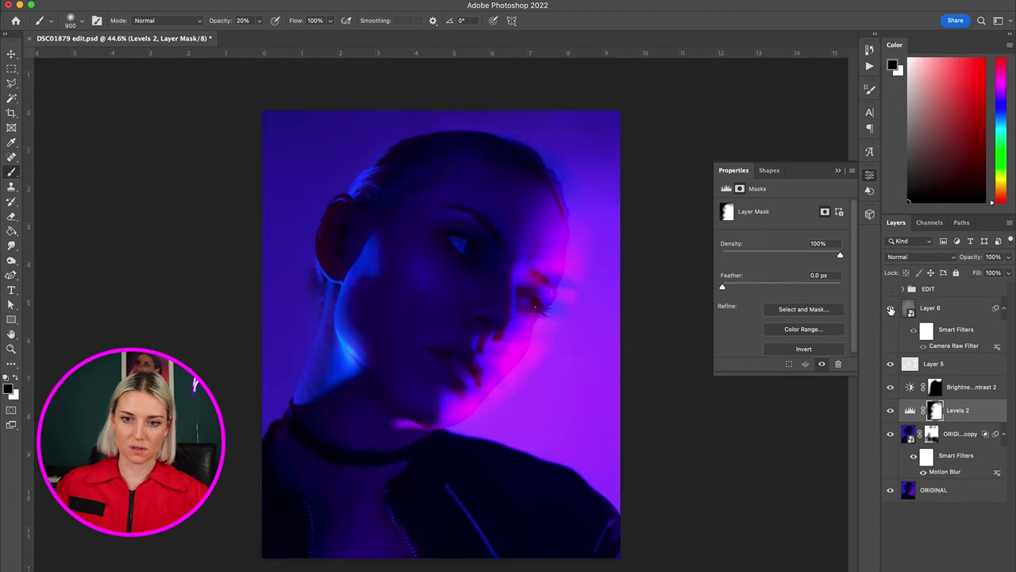
left_click(890, 309)
scroll(565, 409, "down", 3)
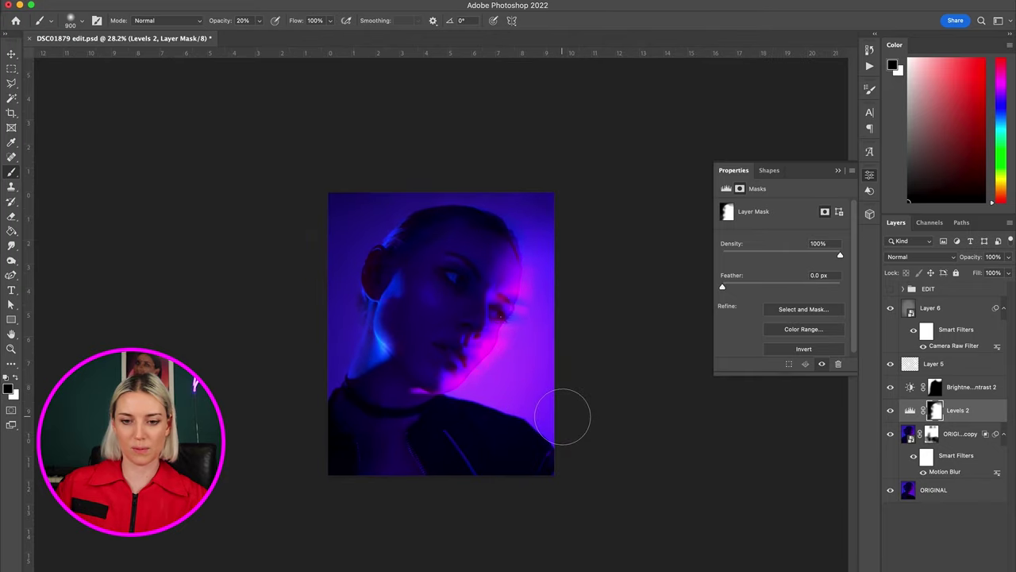
scroll(563, 416, "up", 3)
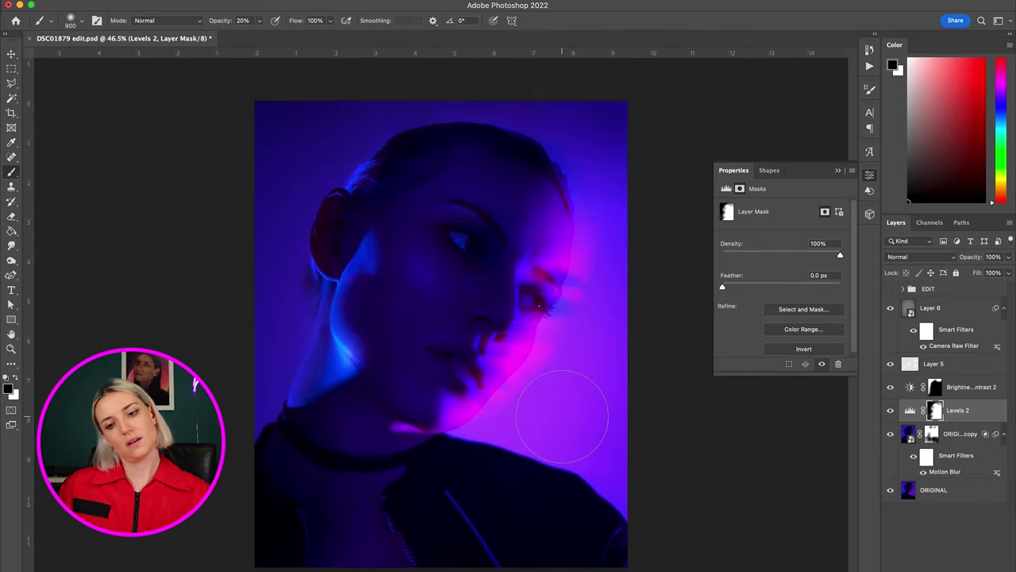